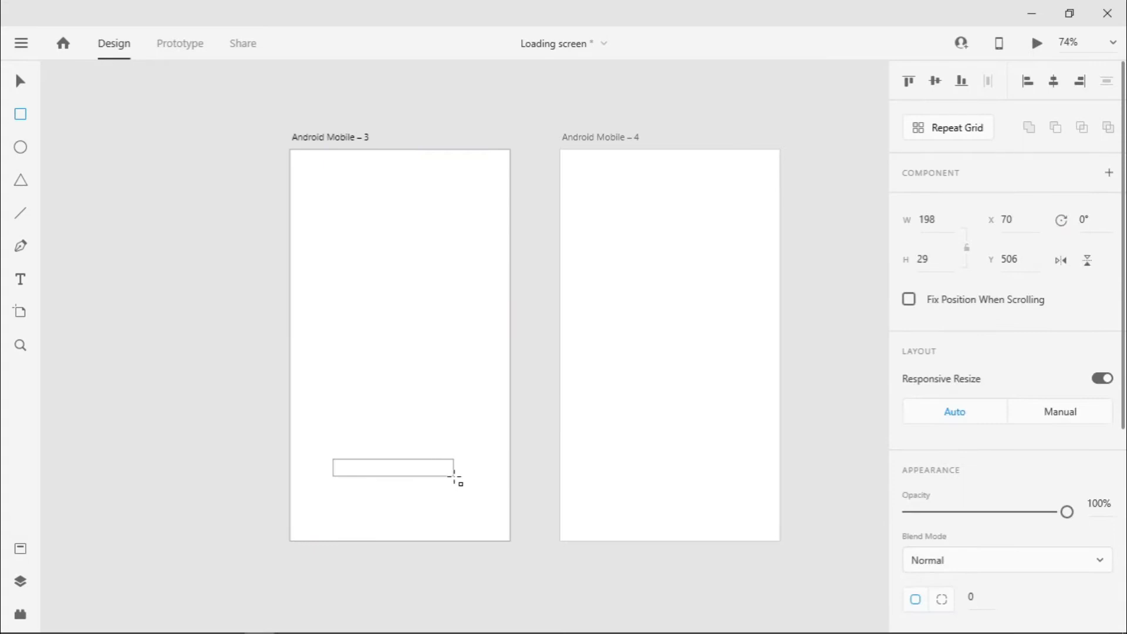
# Step: Set the border colour of the rectangle near the bottom of Android Mobile – 3 to black
pyautogui.hscroll(-2, 455, 477)
pyautogui.scroll(-4, 950, 499)
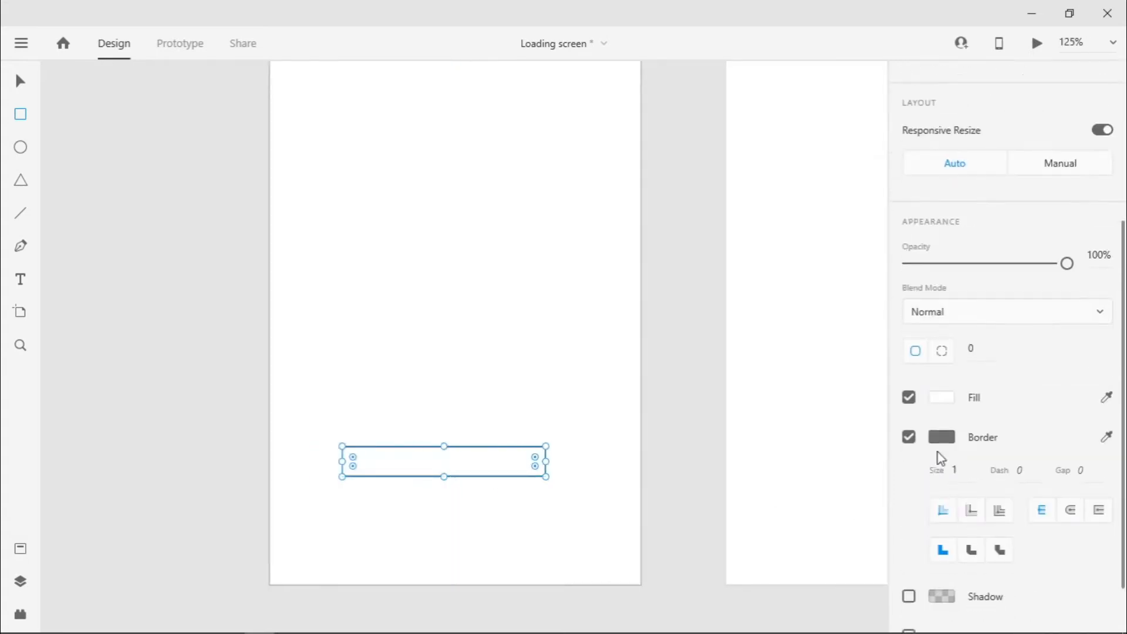
pyautogui.click(909, 440)
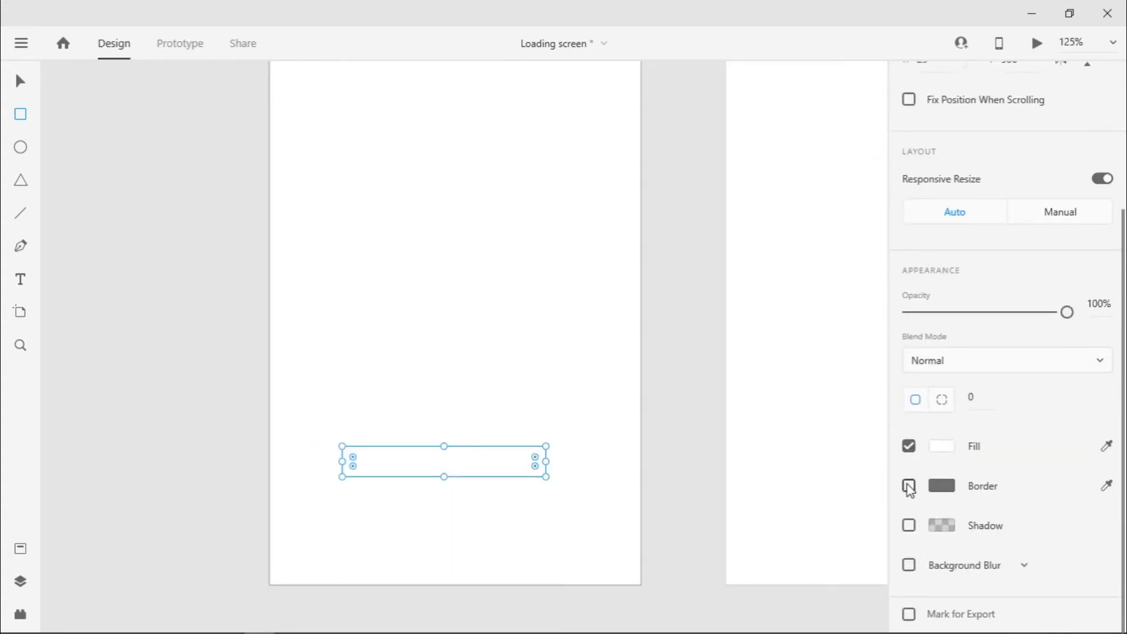
pyautogui.click(908, 485)
pyautogui.click(943, 486)
pyautogui.moveTo(826, 475); pyautogui.dragTo(669, 552)
# Step: Set the rectangle's border size to 2 and turn off its fill
pyautogui.click(969, 520)
pyautogui.write('3')
pyautogui.press('Return')
pyautogui.write('2')
pyautogui.press('Return')
pyautogui.click(909, 446)
pyautogui.click(511, 453)
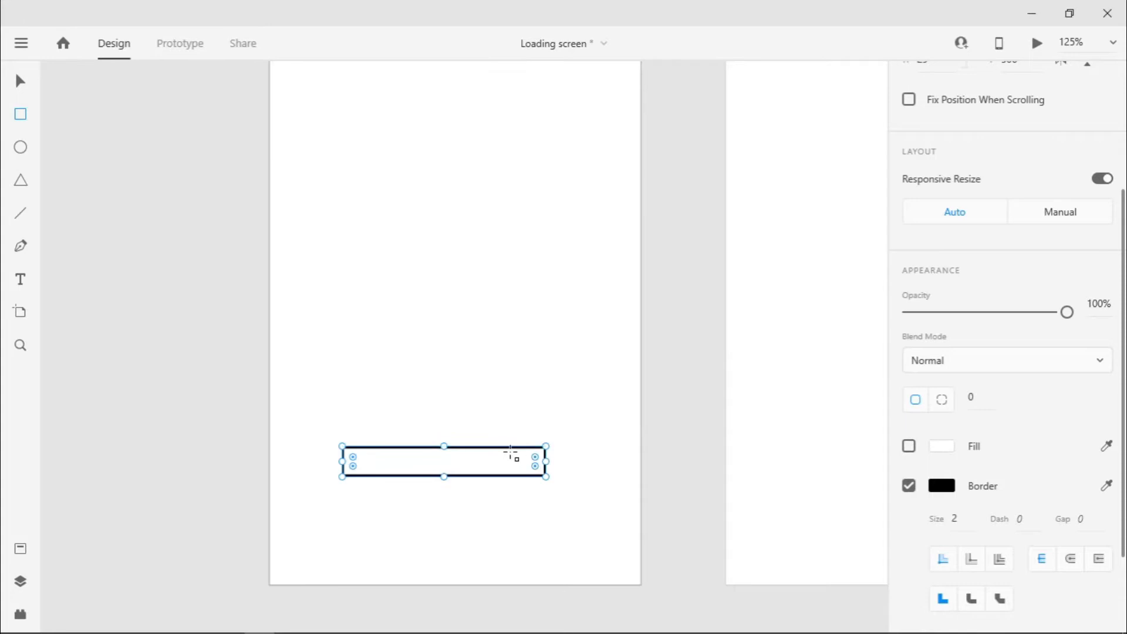
# Step: Round the bar's corners to a radius of 15 and place a copy of it straight above on the same artboard
pyautogui.moveTo(535, 466); pyautogui.dragTo(449, 229)
pyautogui.press('v')
pyautogui.scroll(3, 437, 459)
pyautogui.click(437, 464)
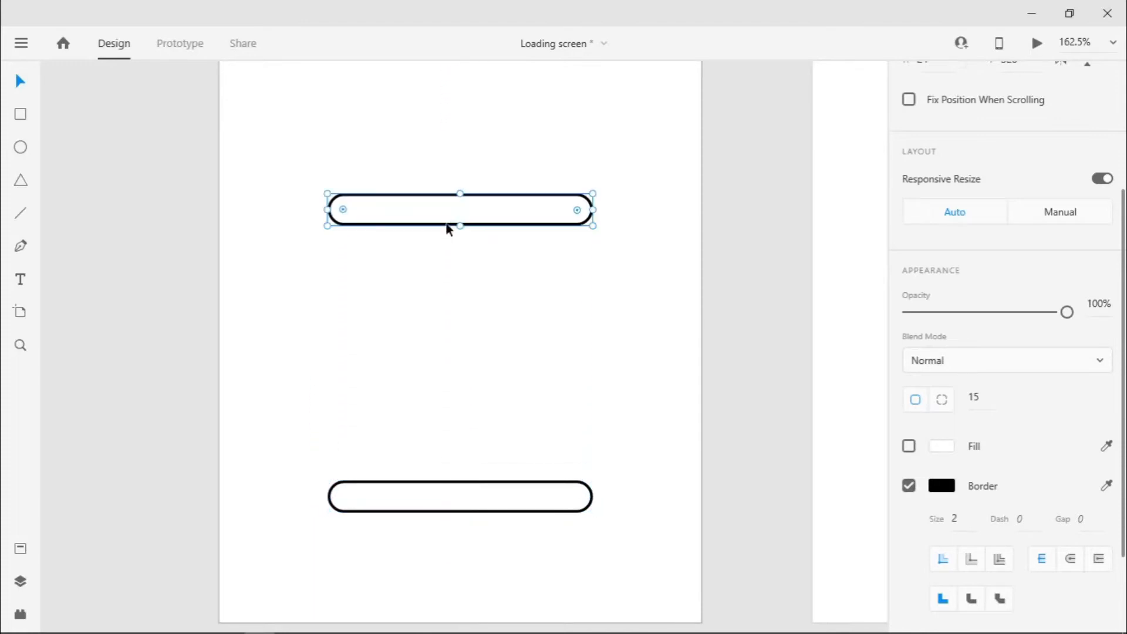
# Step: Draw a narrow upright rectangle between the two bars, fill it with black #000000 and remove its border
pyautogui.press('r')
pyautogui.moveTo(348, 362); pyautogui.dragTo(370, 432)
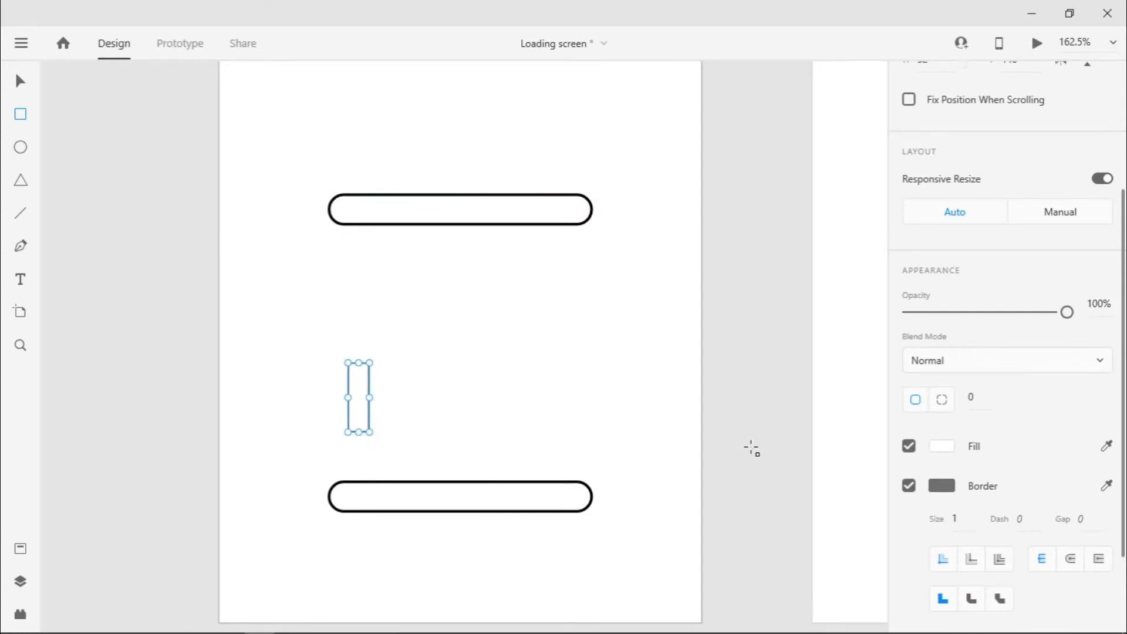
pyautogui.click(938, 452)
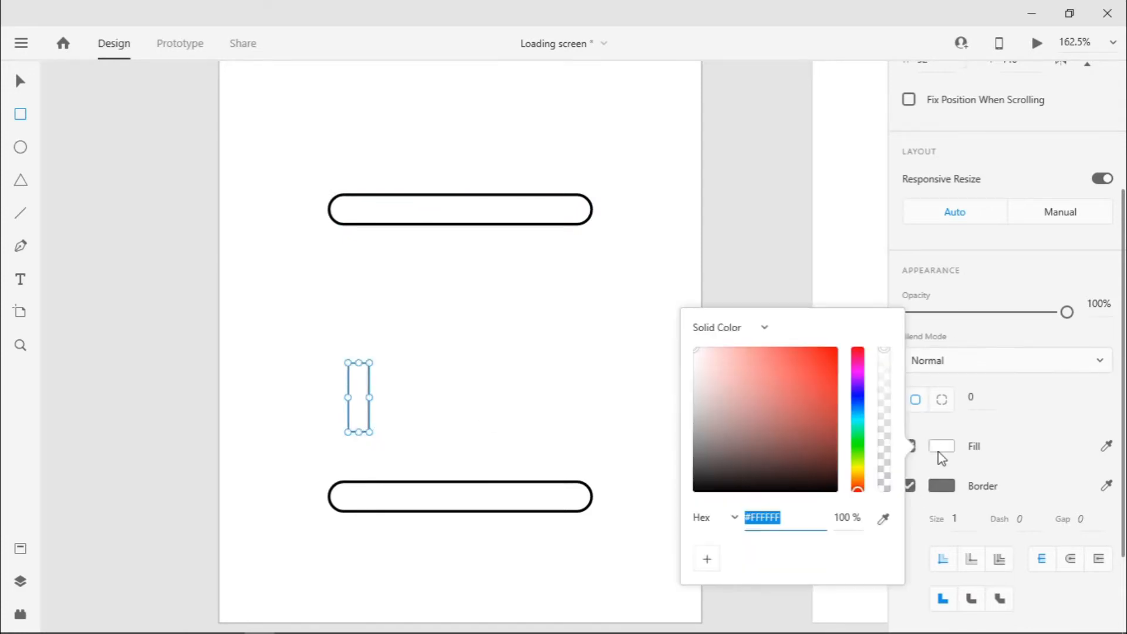
pyautogui.moveTo(784, 482); pyautogui.dragTo(659, 513)
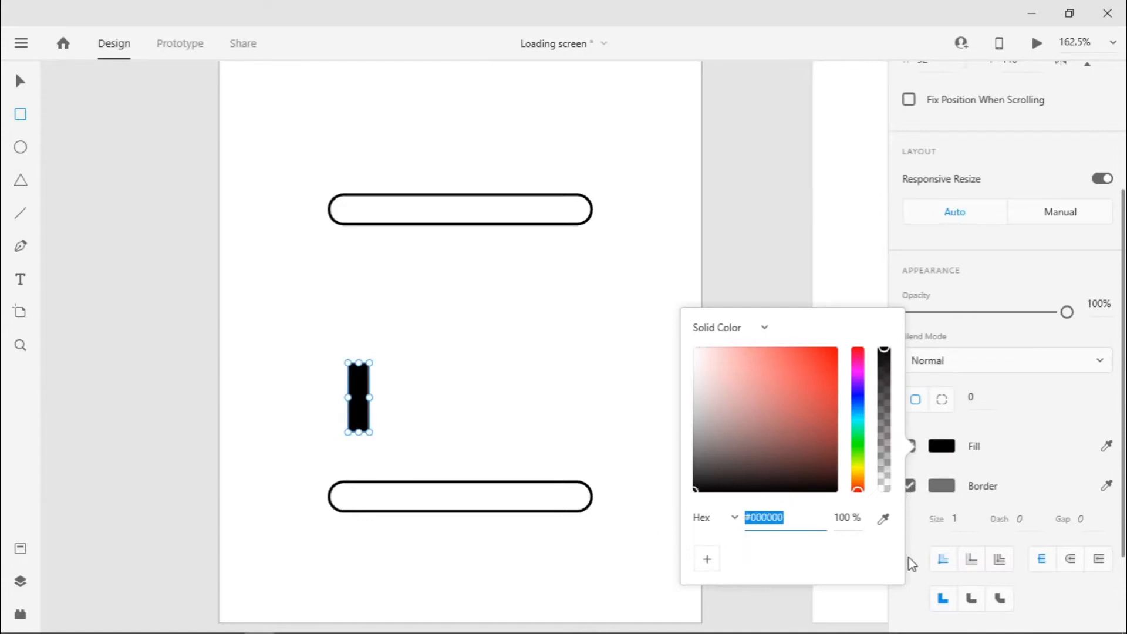
pyautogui.click(1056, 441)
pyautogui.click(909, 485)
# Step: Shift the black rectangle's two upper corner points sideways to form a slanted stripe about 40 wide and 47 high
pyautogui.click(360, 396)
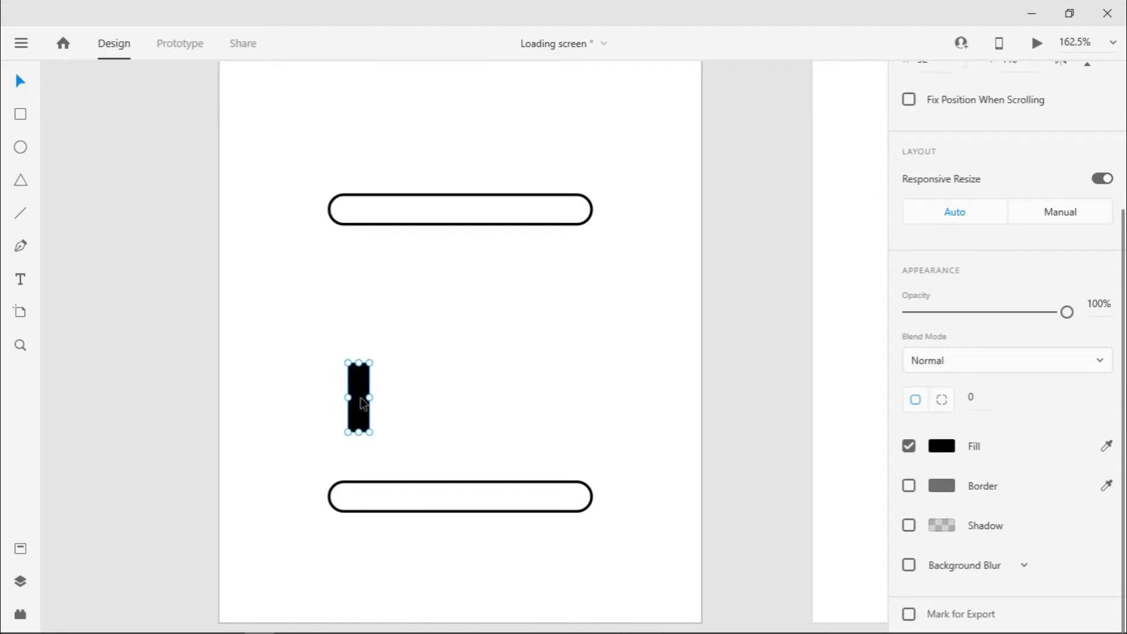
pyautogui.doubleClick(361, 396)
pyautogui.moveTo(340, 345); pyautogui.dragTo(402, 372)
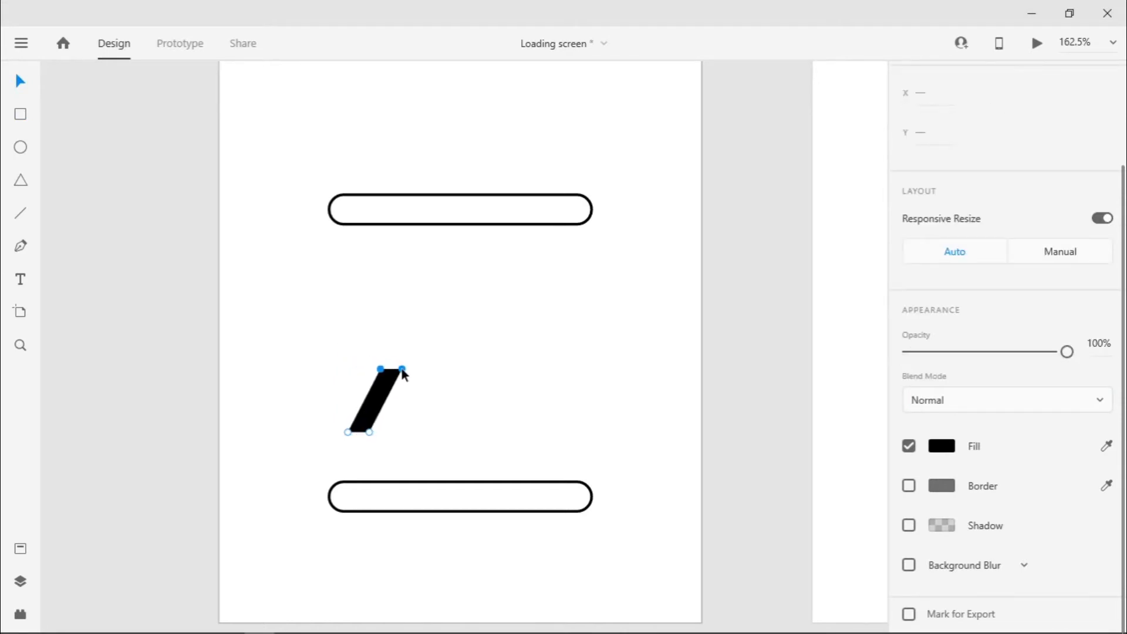
pyautogui.press('Escape')
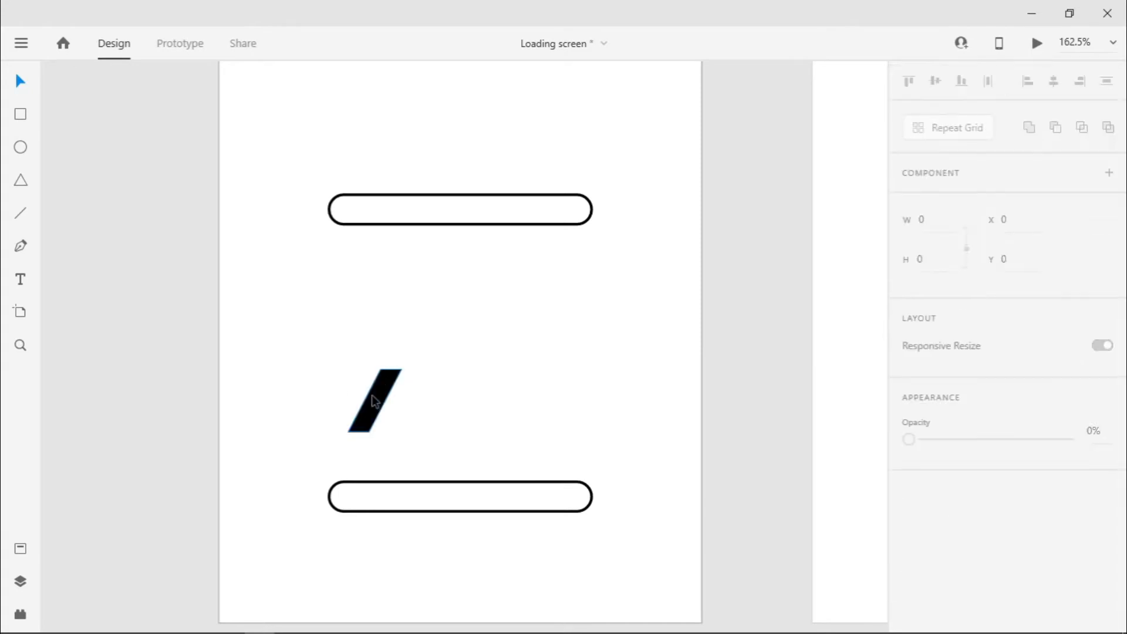
# Step: Repeat the slanted stripe horizontally into a closely spaced row of seven with a repeat grid, and ungroup the grid
pyautogui.click(937, 140)
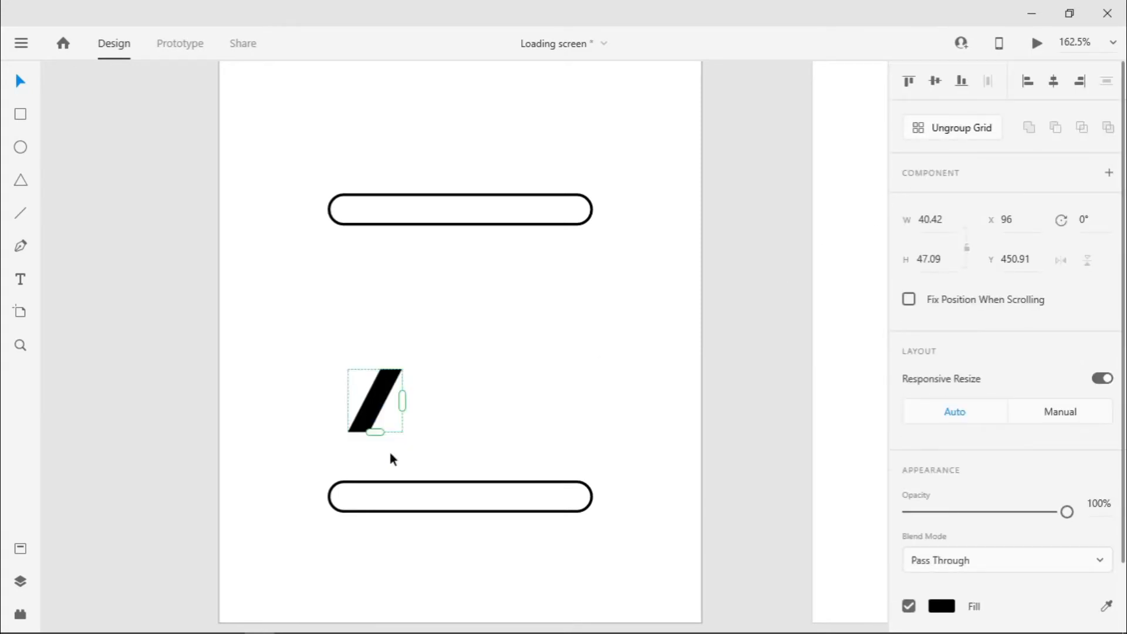
pyautogui.moveTo(402, 401); pyautogui.dragTo(679, 433)
pyautogui.moveTo(574, 415); pyautogui.dragTo(453, 419)
pyautogui.moveTo(516, 400); pyautogui.dragTo(617, 402)
pyautogui.click(939, 128)
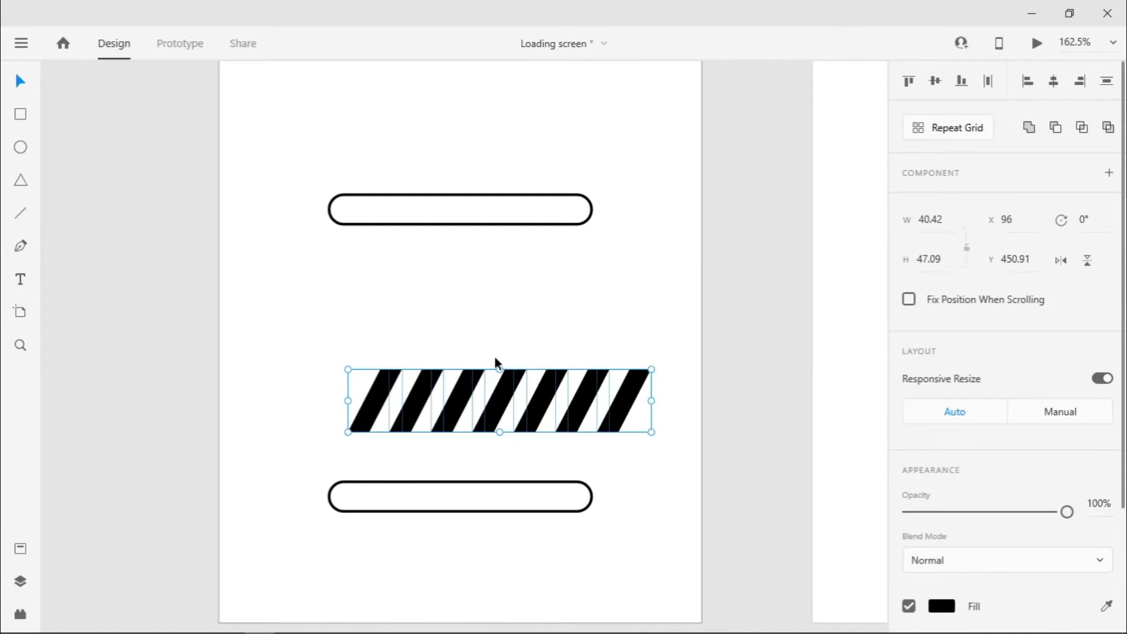
# Step: Move the row of stripes over the lower bar, starting at the bar's left end at X 81, Y 522.91
pyautogui.moveTo(422, 392); pyautogui.dragTo(401, 487)
pyautogui.scroll(2, 401, 487)
pyautogui.scroll(2, 402, 487)
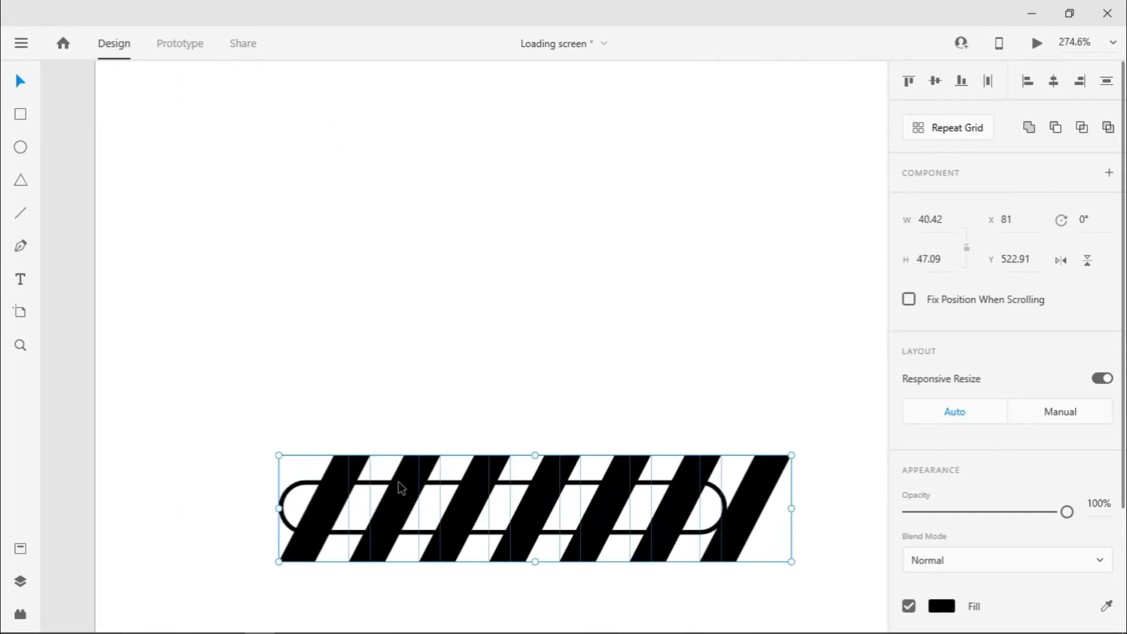
pyautogui.doubleClick(398, 481)
pyautogui.click(441, 445)
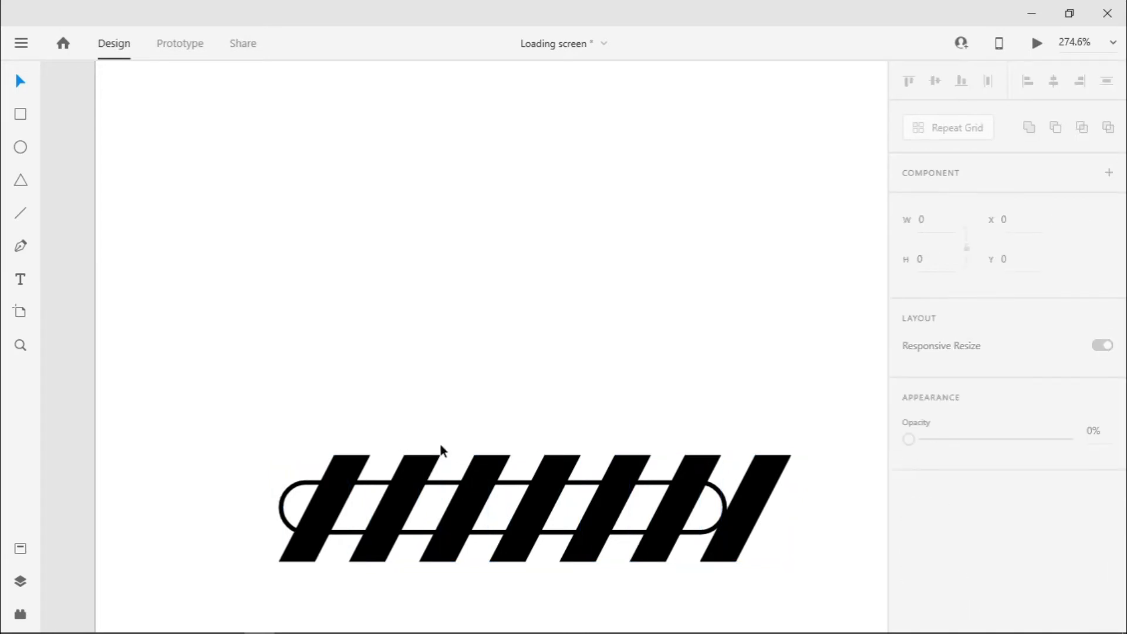
# Step: Duplicate the row of stripes and place the copy to the right as an evenly spaced continuation of the pattern
pyautogui.click(474, 470)
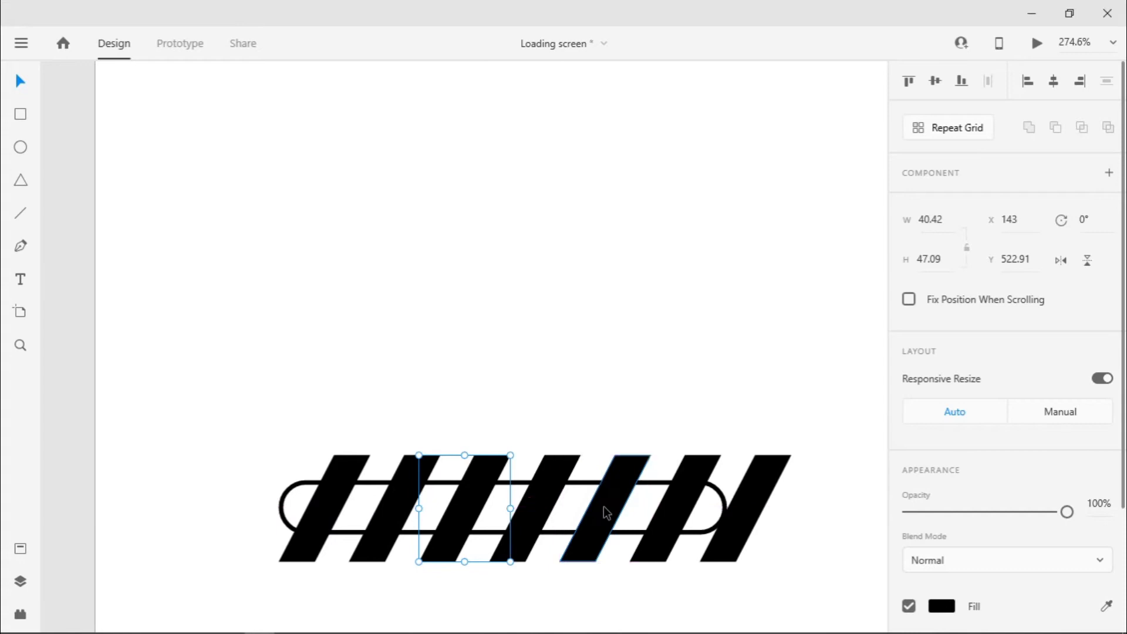
pyautogui.click(493, 282)
pyautogui.moveTo(334, 368); pyautogui.dragTo(778, 471)
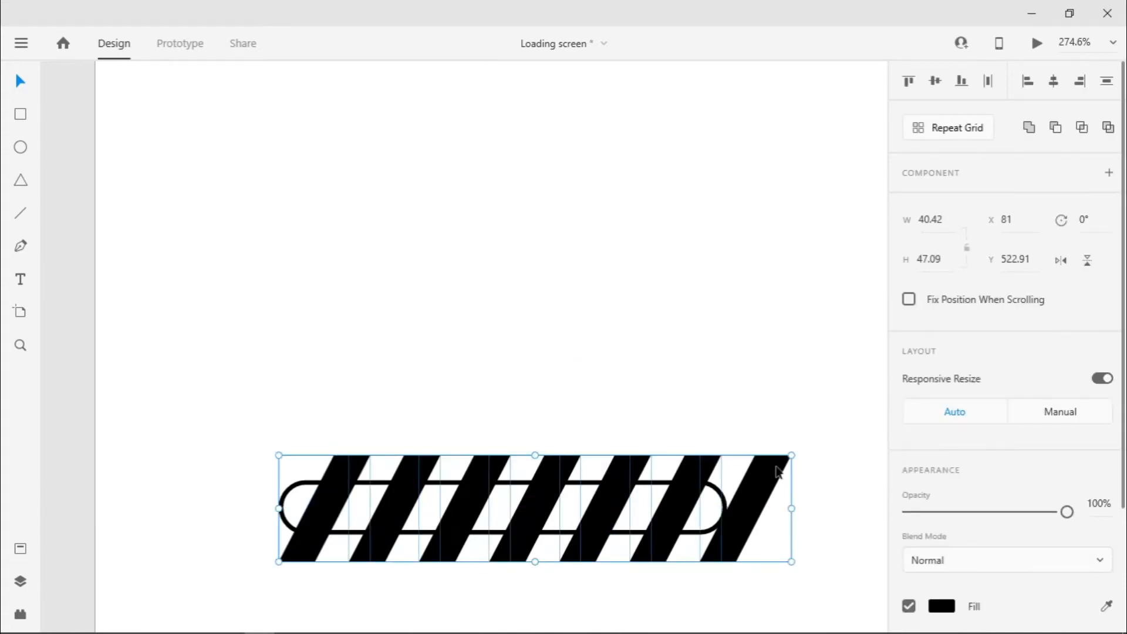
pyautogui.moveTo(778, 471)
pyautogui.mouseDown()
pyautogui.moveTo(978, 458)
pyautogui.moveTo(787, 468)
pyautogui.moveTo(799, 471)
pyautogui.mouseUp()
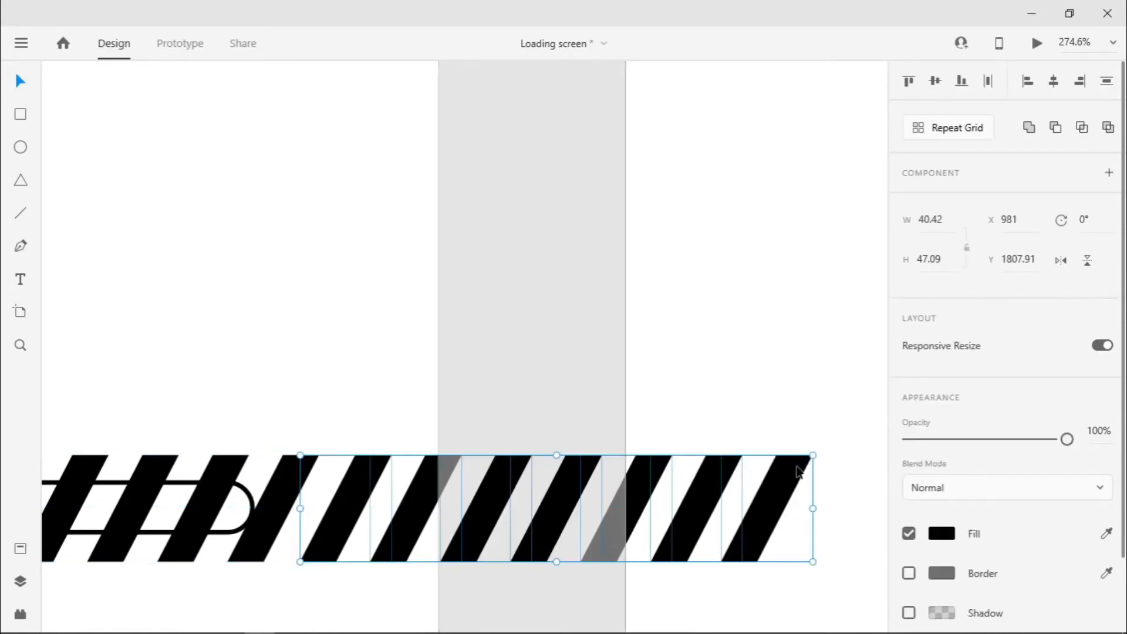
pyautogui.click(444, 355)
# Step: Select all the stripes together with the lower rounded bar and mask the stripes with the bar's shape
pyautogui.scroll(-2, 444, 355)
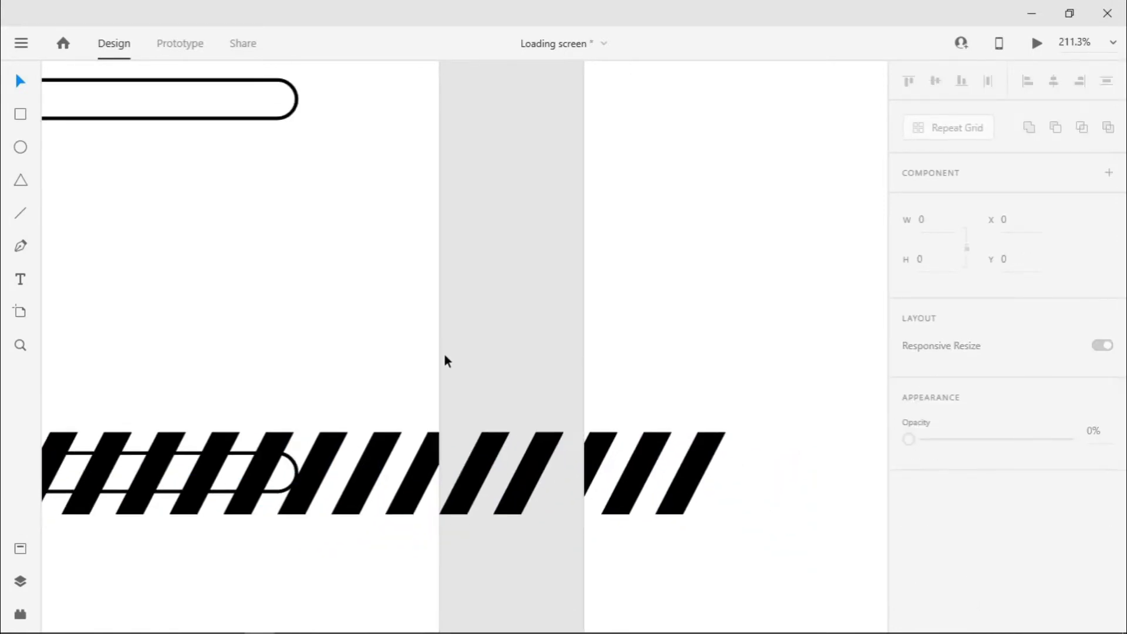
pyautogui.scroll(-2, 445, 356)
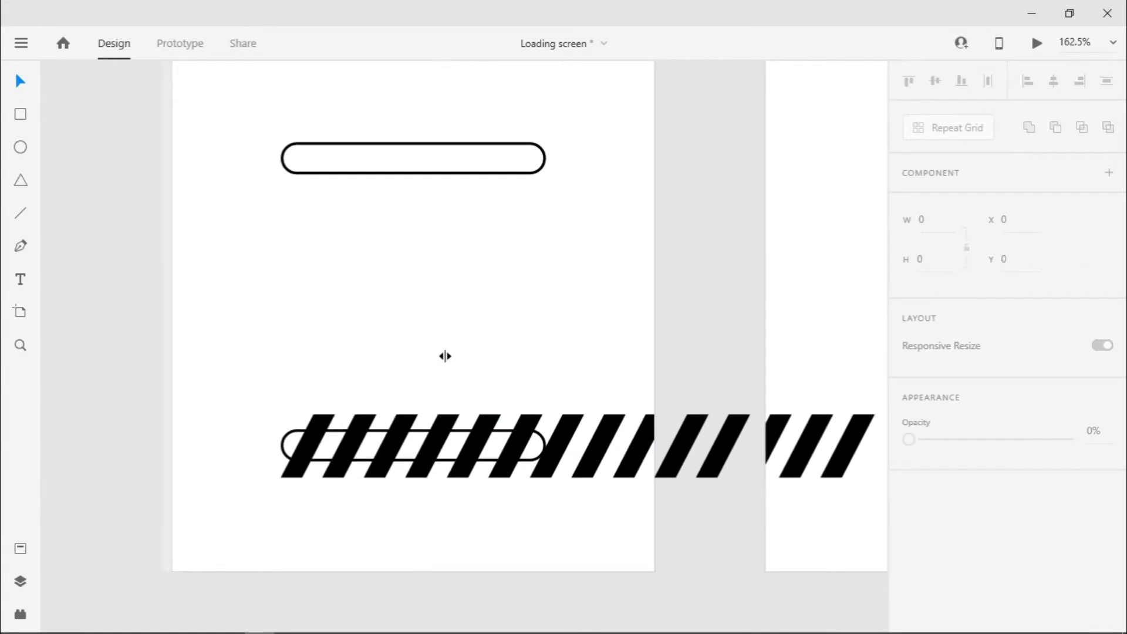
pyautogui.moveTo(278, 384); pyautogui.dragTo(861, 422)
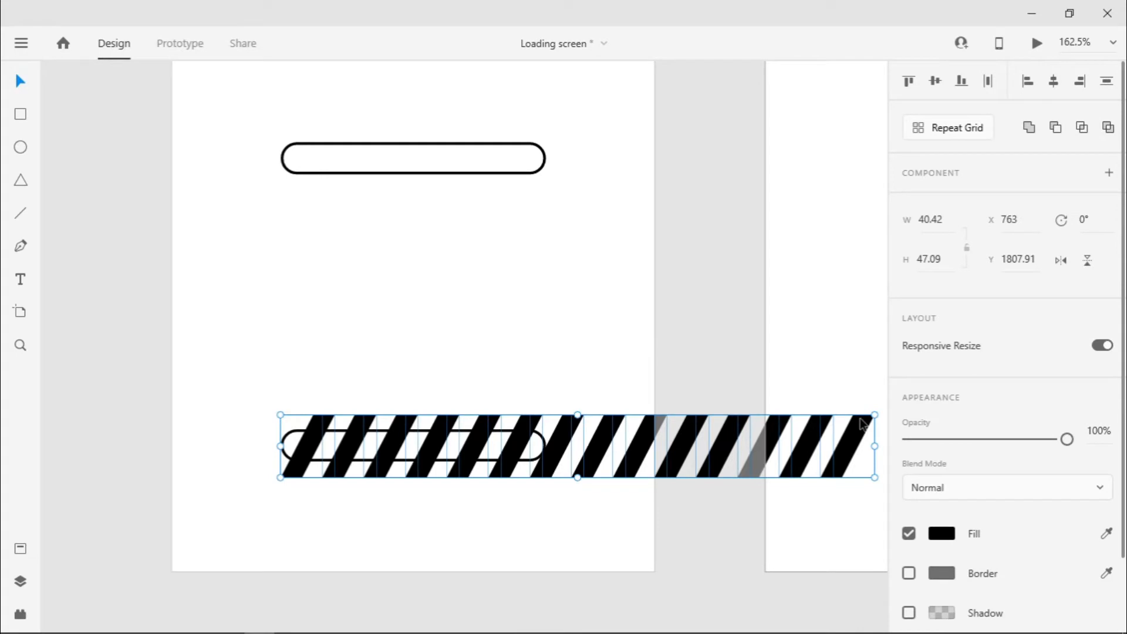
pyautogui.keyDown('shift'); pyautogui.click(426, 461); pyautogui.keyUp('shift')
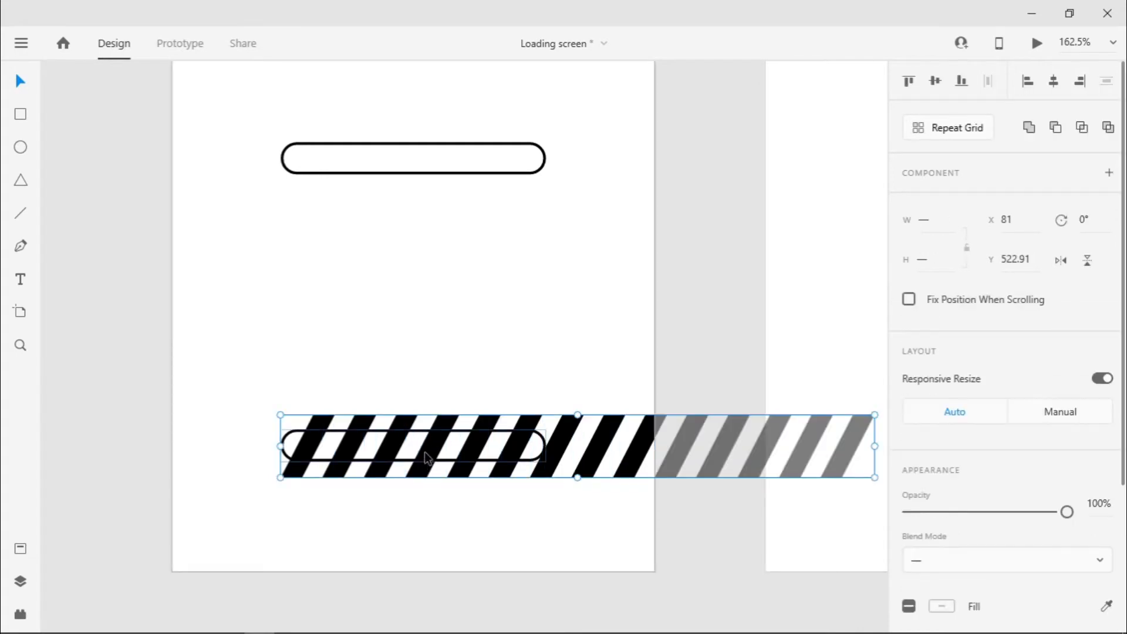
pyautogui.click(389, 498)
pyautogui.click(416, 475)
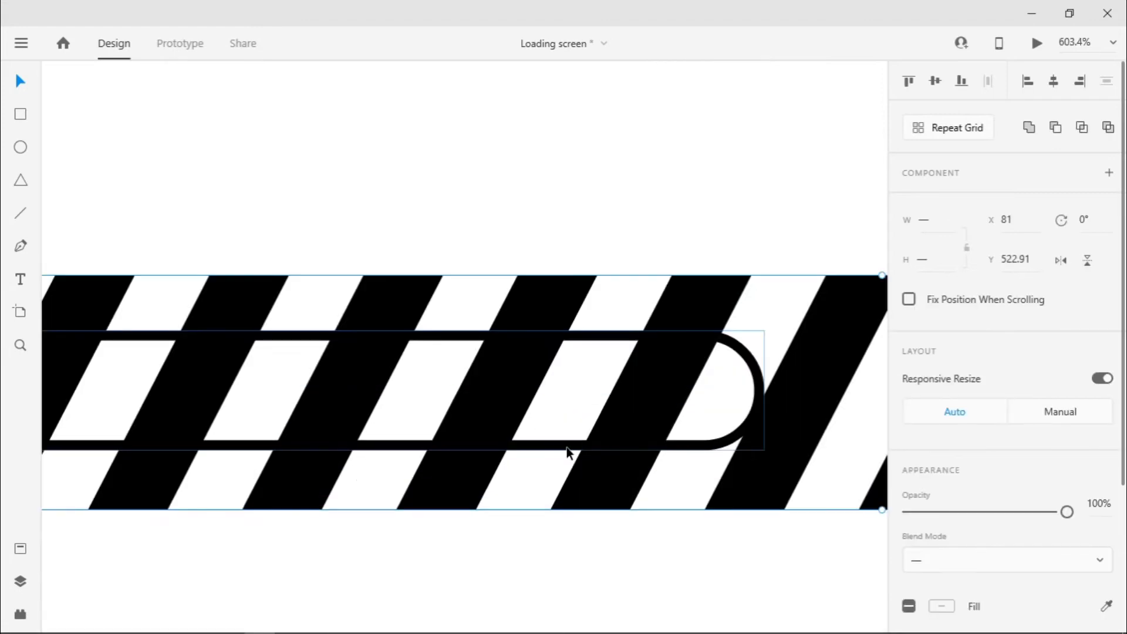
pyautogui.rightClick(567, 451)
pyautogui.click(587, 435)
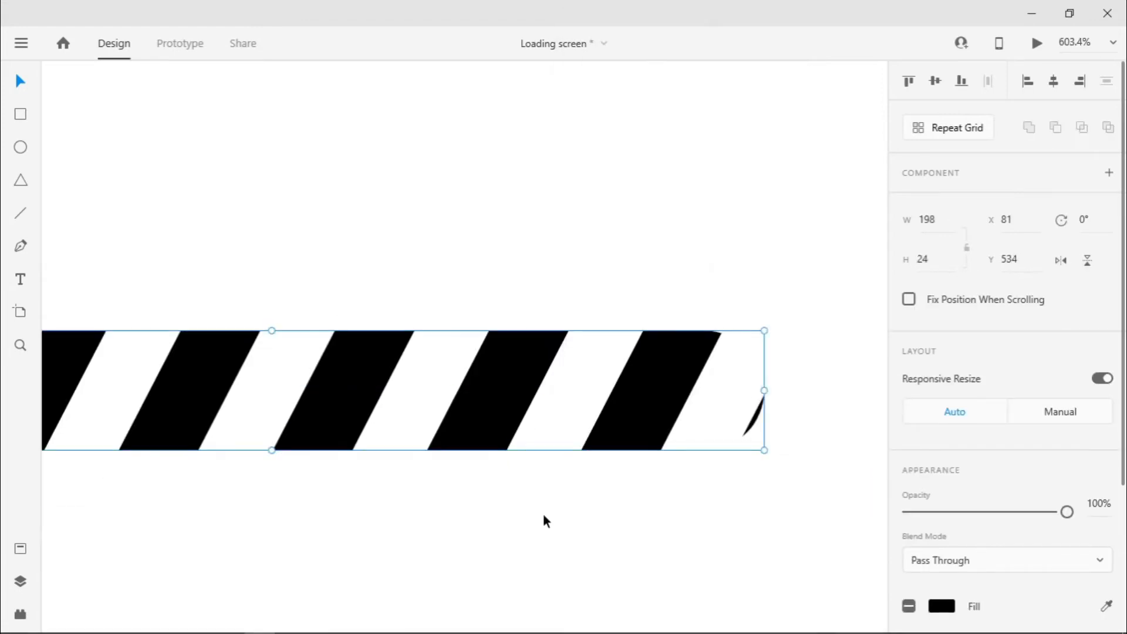
# Step: Move the upper outlined bar straight down onto the masked stripes so that it frames them
pyautogui.scroll(-4, 544, 513)
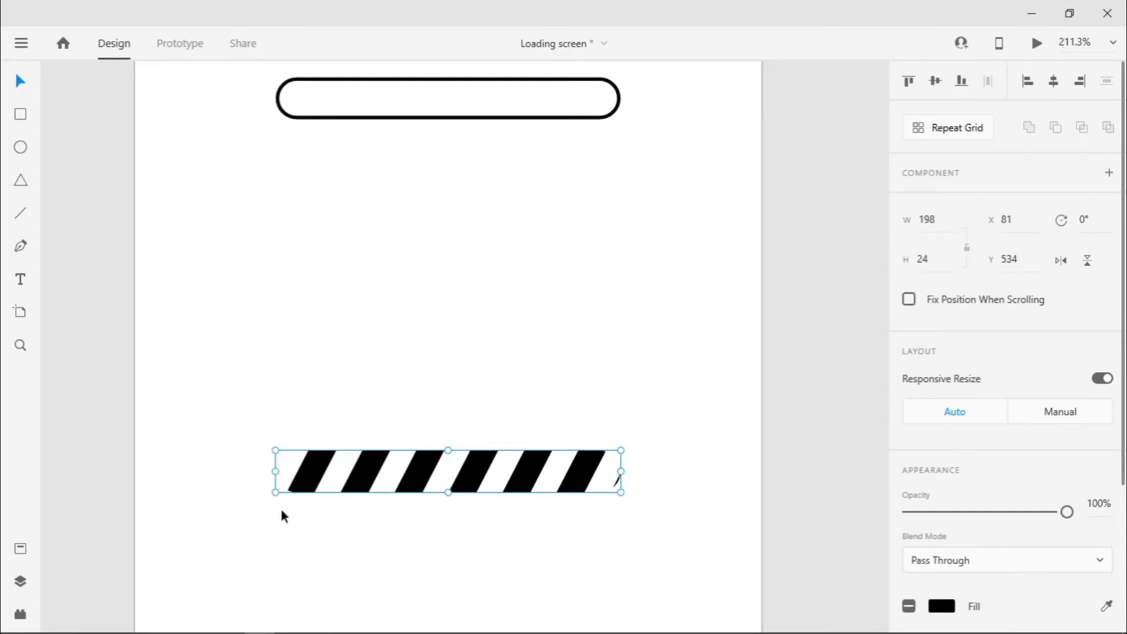
pyautogui.scroll(2, 281, 512)
pyautogui.scroll(-4, 291, 516)
pyautogui.scroll(4, 291, 516)
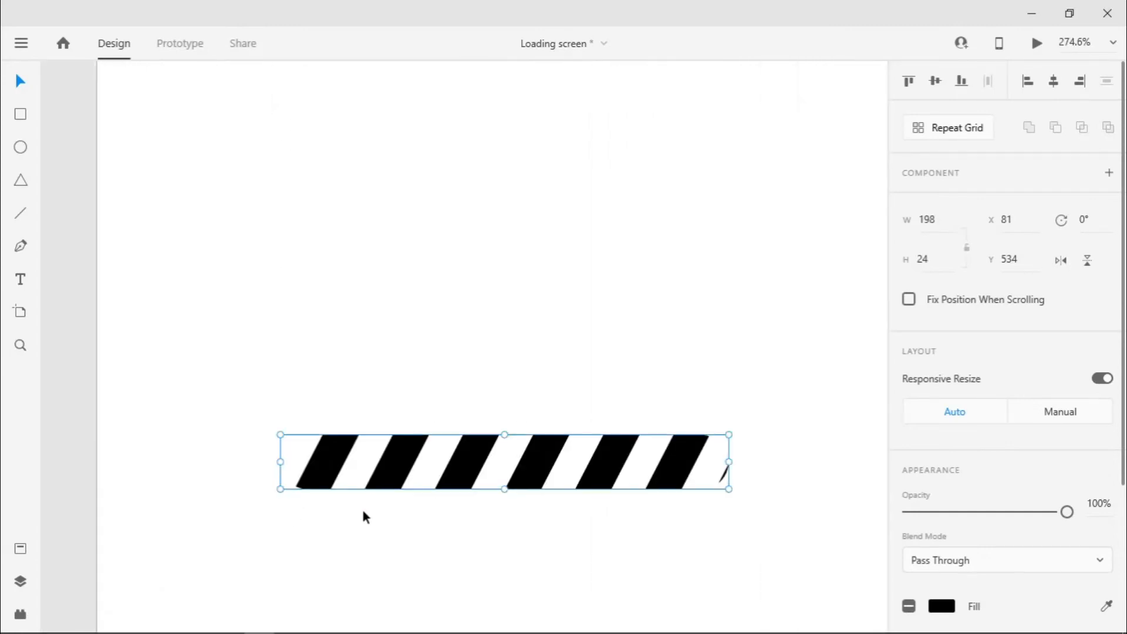
pyautogui.scroll(-2, 365, 516)
pyautogui.click(415, 207)
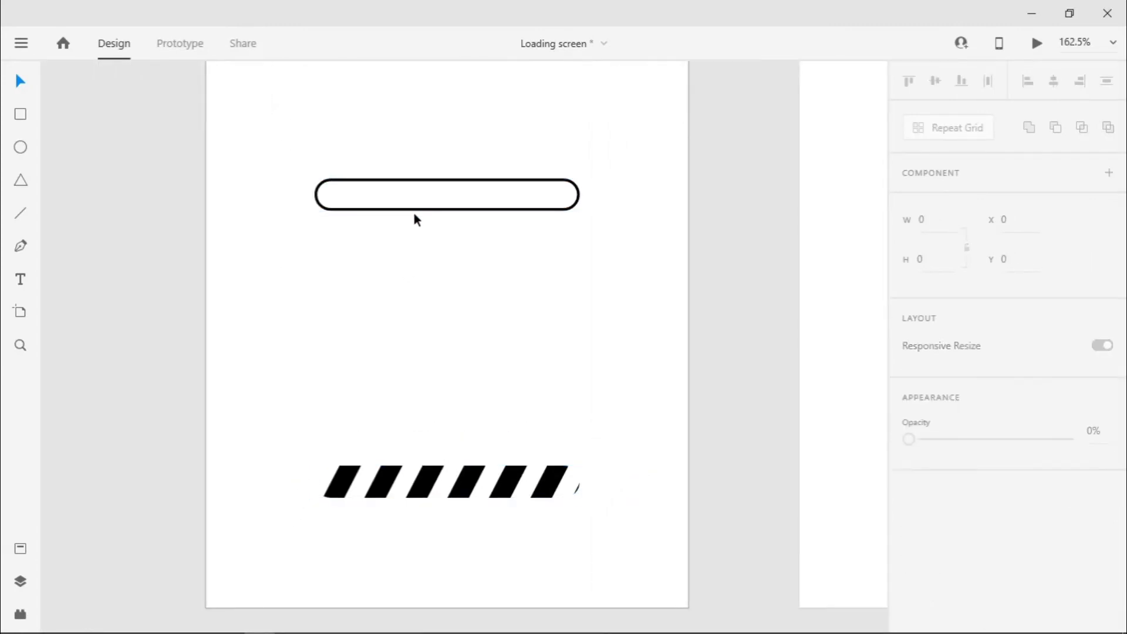
pyautogui.moveTo(416, 209); pyautogui.dragTo(416, 499)
pyautogui.click(449, 531)
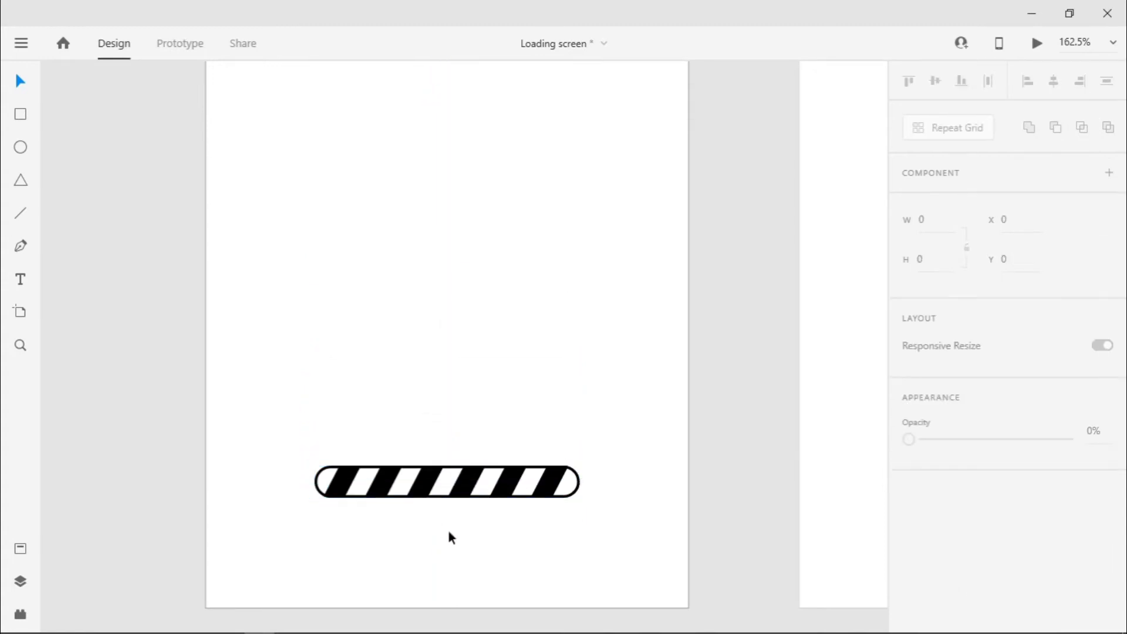
# Step: Delete the empty Android Mobile – 4 artboard and duplicate Android Mobile – 3 with its striped bar
pyautogui.scroll(-5, 388, 368)
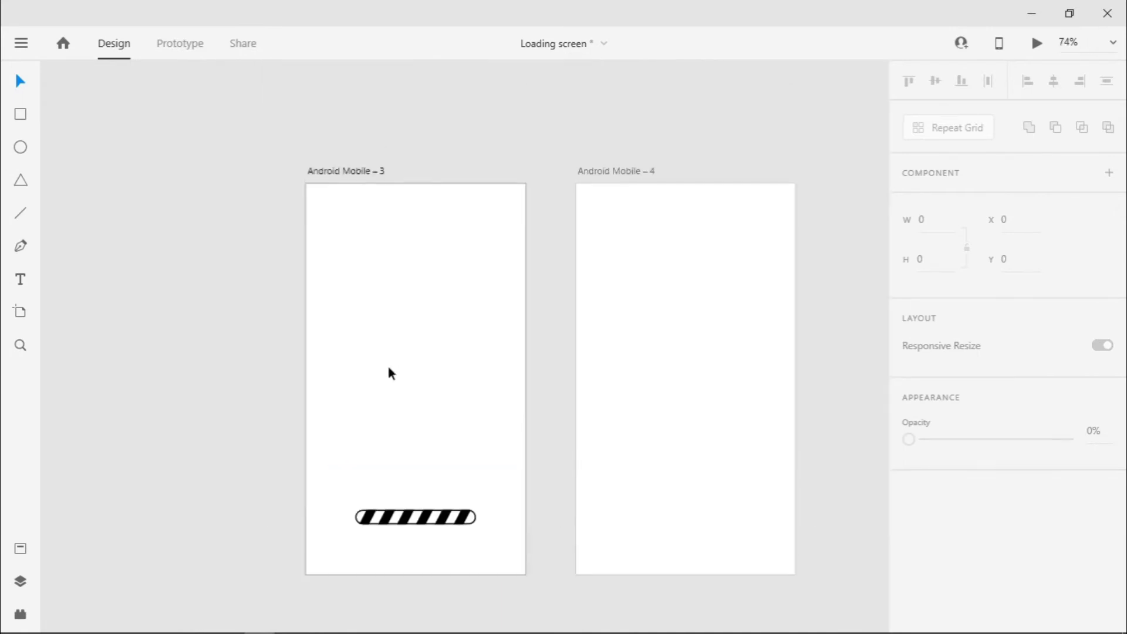
pyautogui.scroll(1, 391, 373)
pyautogui.click(607, 184)
pyautogui.press('Delete')
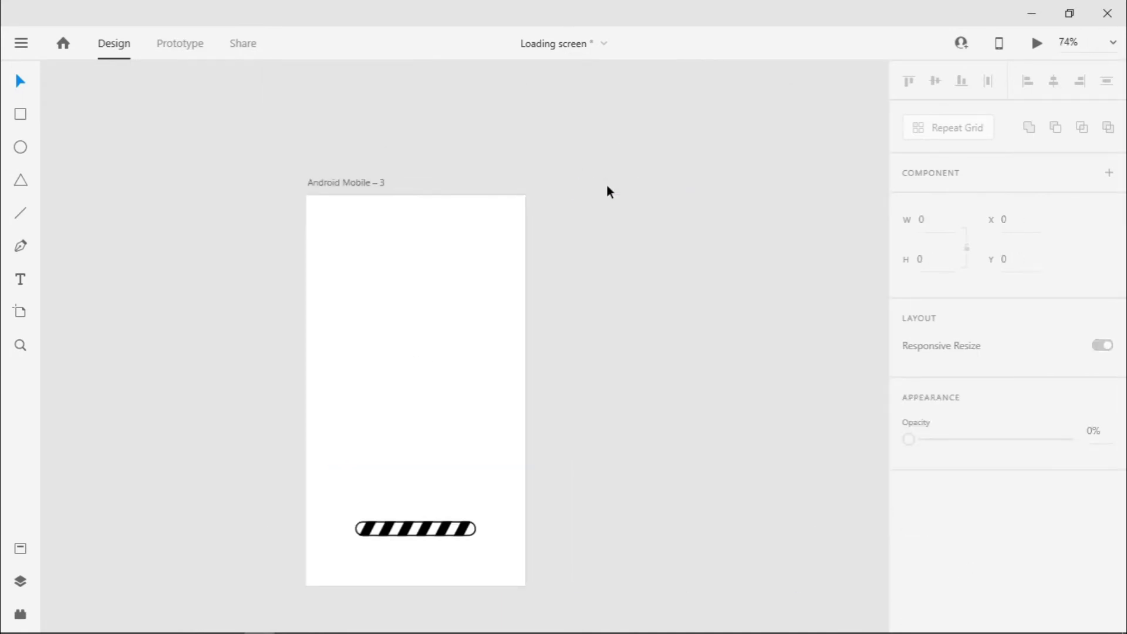
pyautogui.click(364, 187)
pyautogui.hotkey('ctrl', 'd')
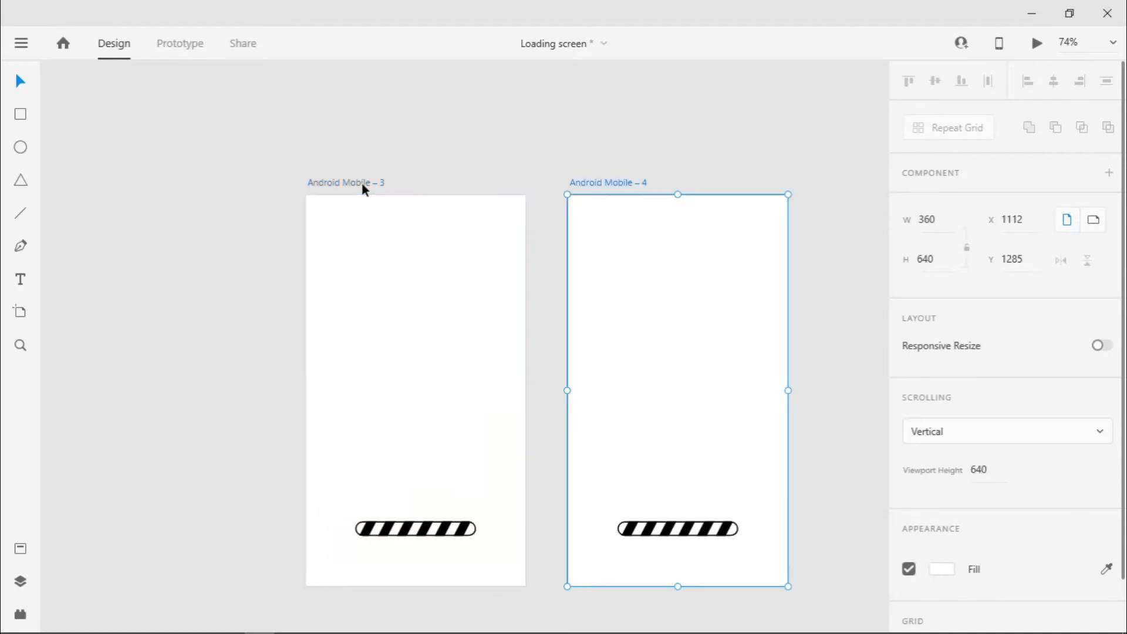
# Step: Group the masked stripes on the duplicated artboard and shift them left inside the mask to X -156
pyautogui.scroll(5, 739, 479)
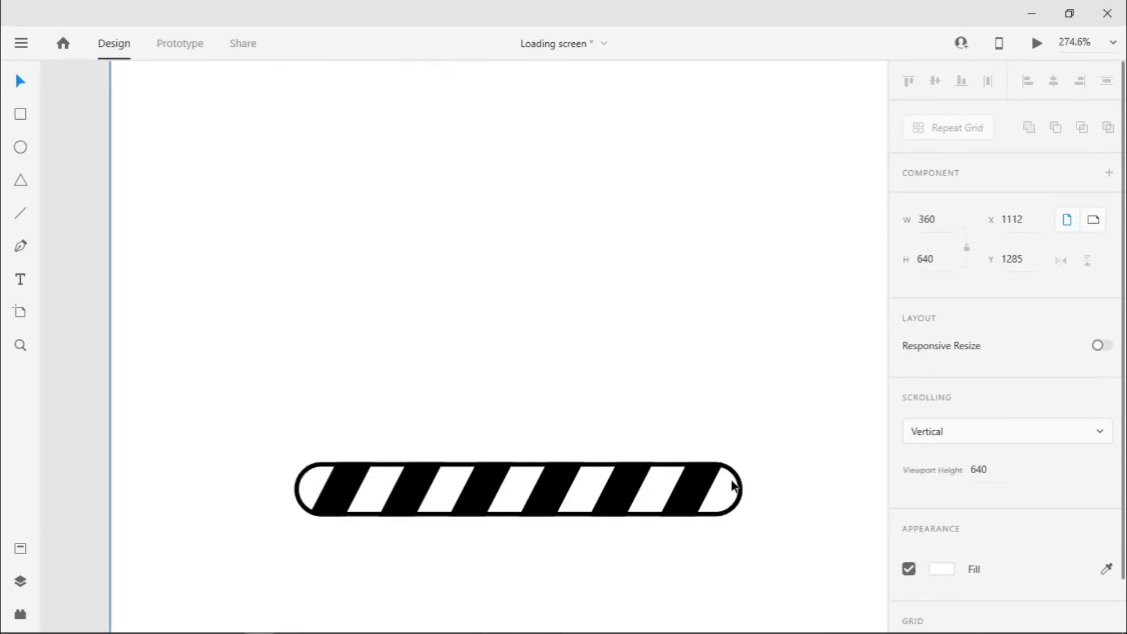
pyautogui.scroll(-5, 733, 484)
pyautogui.click(734, 485)
pyautogui.doubleClick(733, 484)
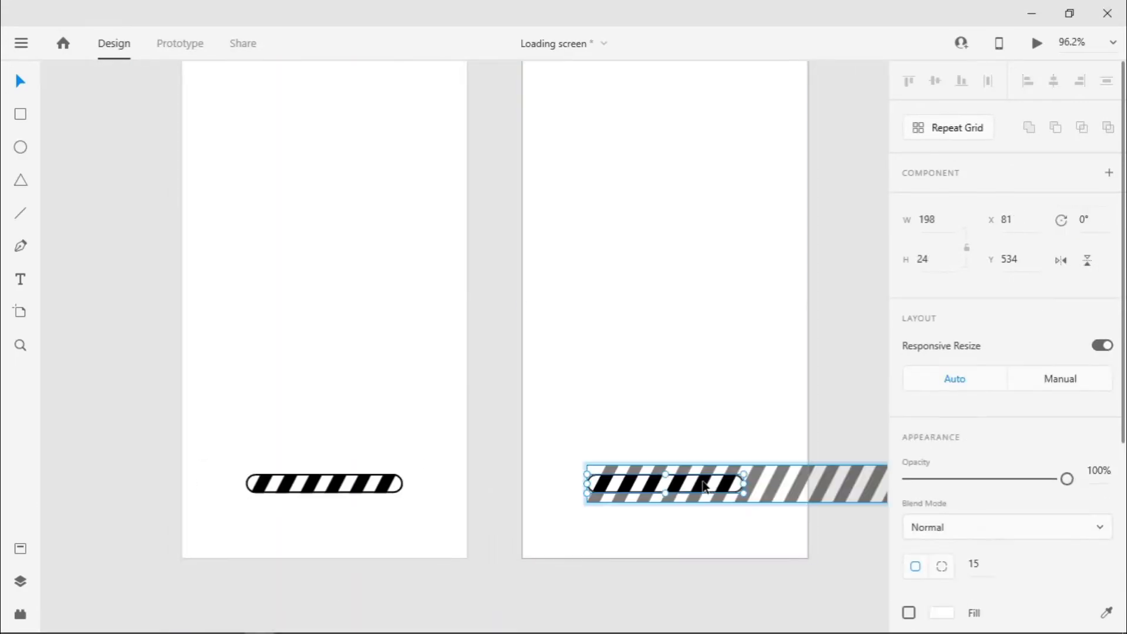
pyautogui.scroll(-2, 775, 502)
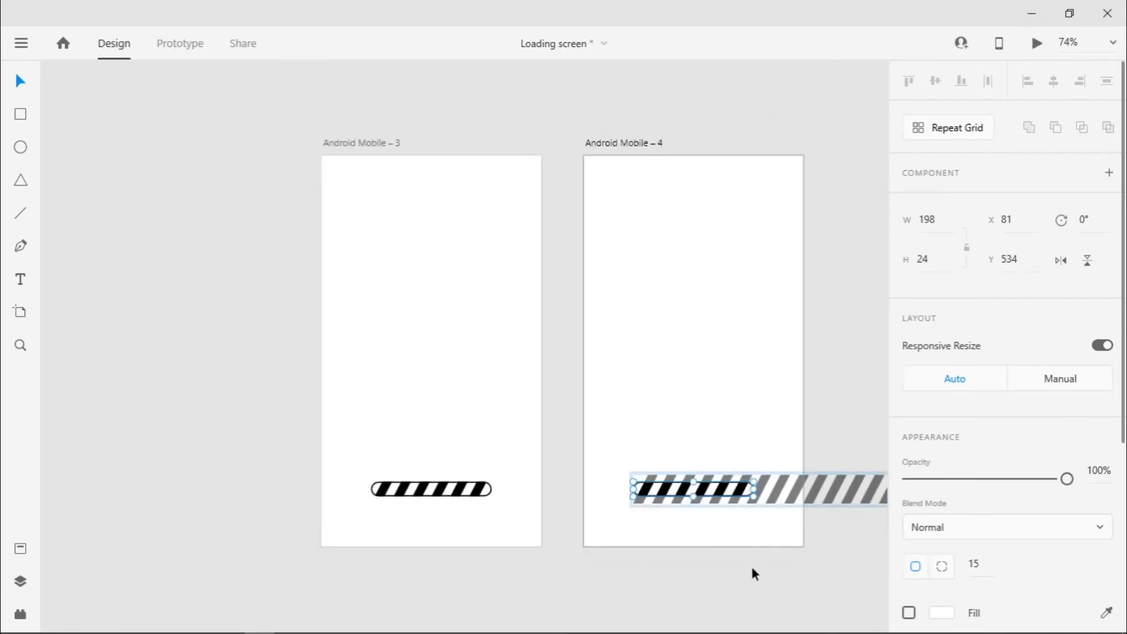
pyautogui.hscroll(2, 755, 574)
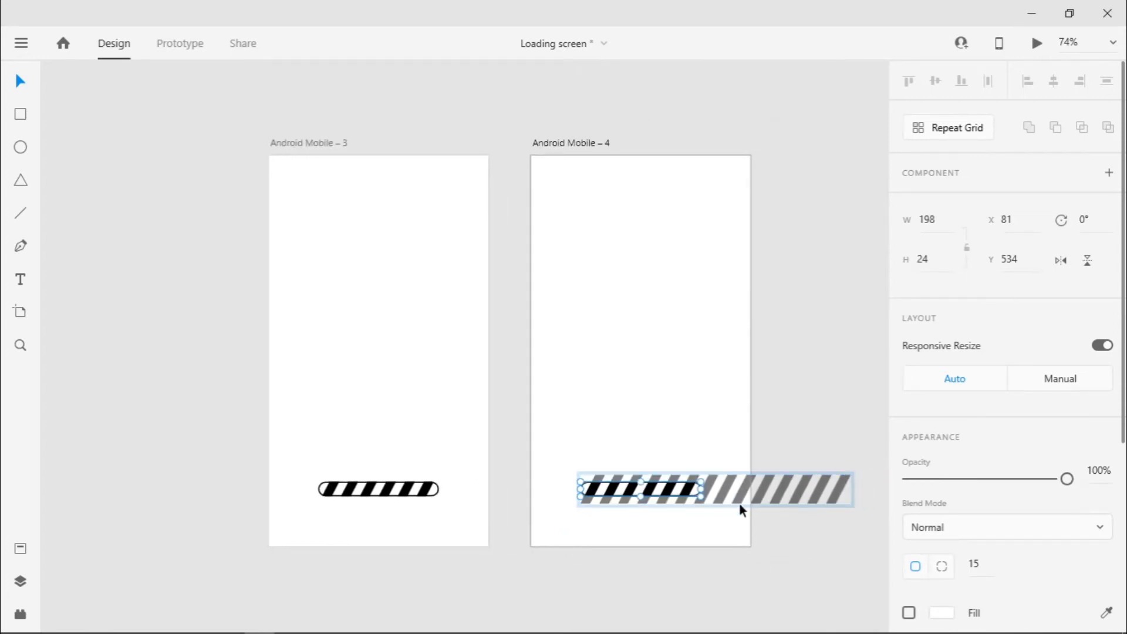
pyautogui.moveTo(739, 501); pyautogui.dragTo(596, 496)
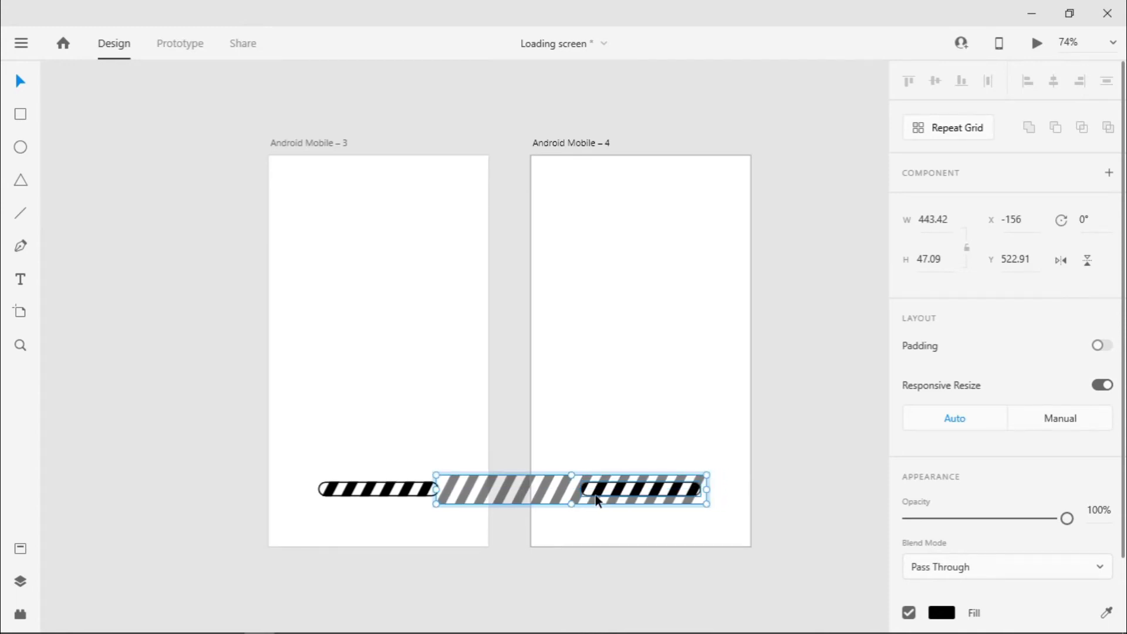
# Step: Compare how the stripes meet the rounded end of the bar on Android Mobile – 3 and Android Mobile – 4
pyautogui.scroll(5, 595, 495)
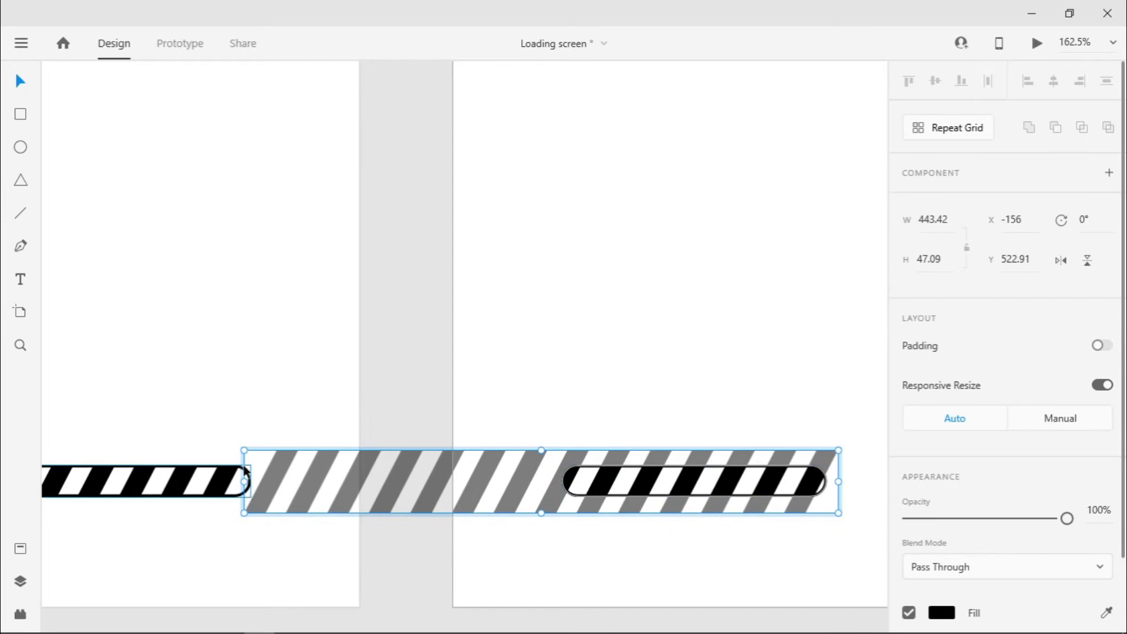
pyautogui.hscroll(-5, 244, 469)
pyautogui.doubleClick(459, 481)
pyautogui.click(459, 481)
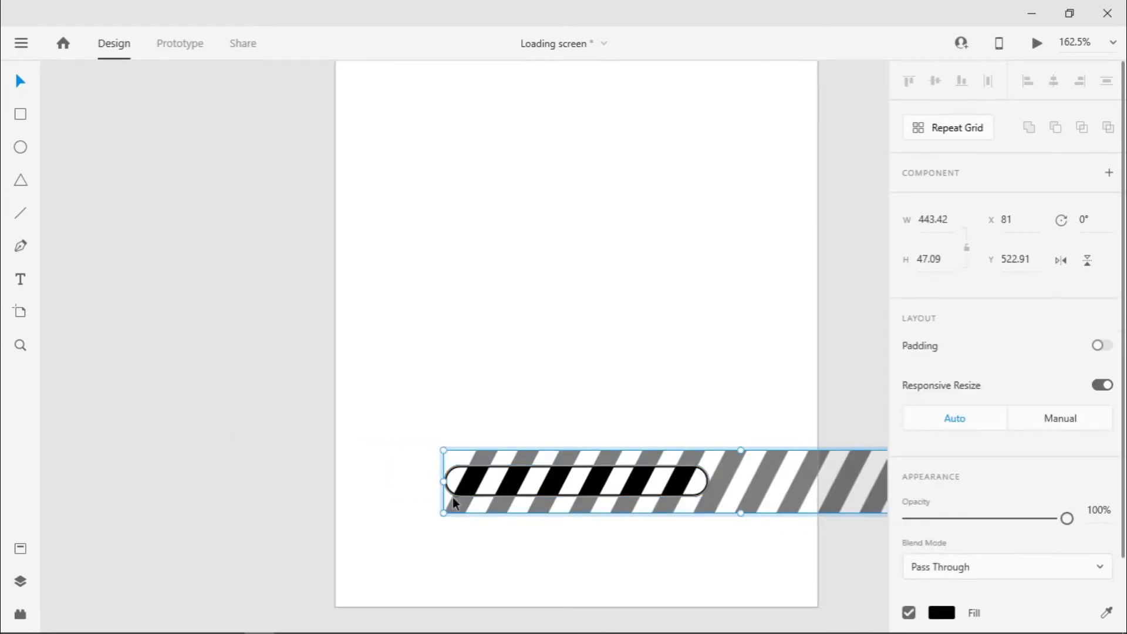
pyautogui.scroll(5, 443, 515)
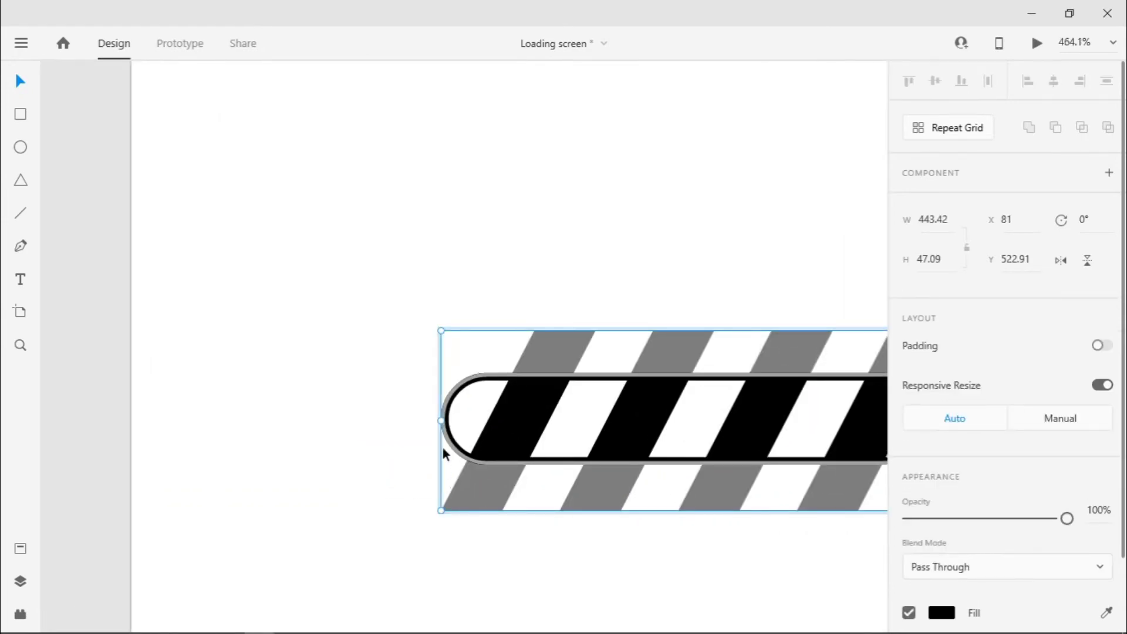
pyautogui.scroll(-3, 654, 511)
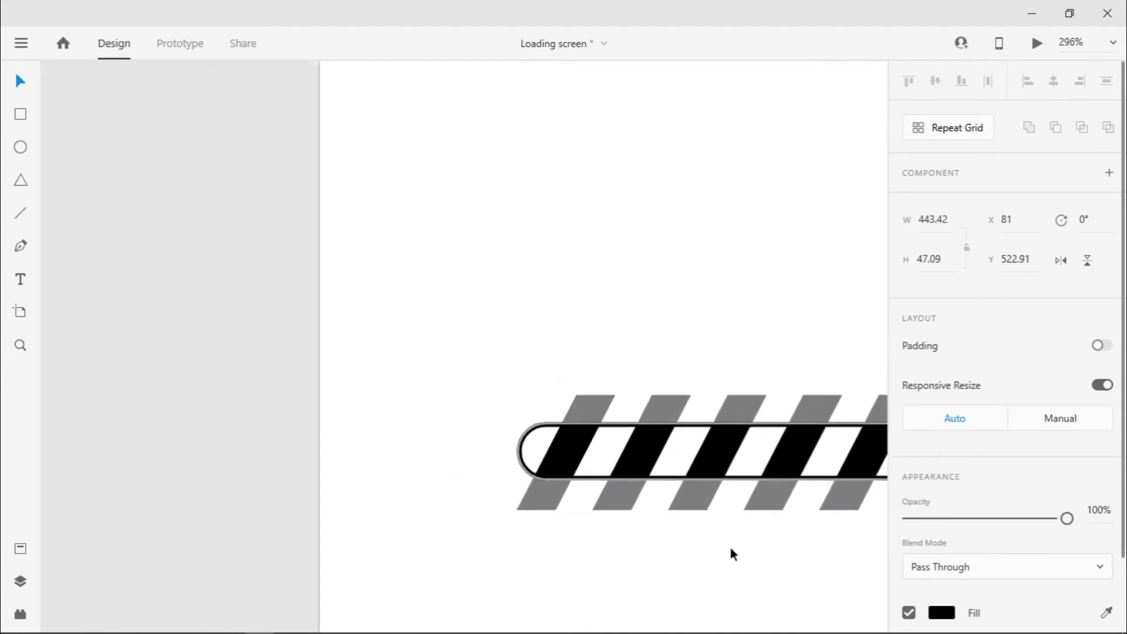
pyautogui.hscroll(5, 731, 550)
pyautogui.click(654, 465)
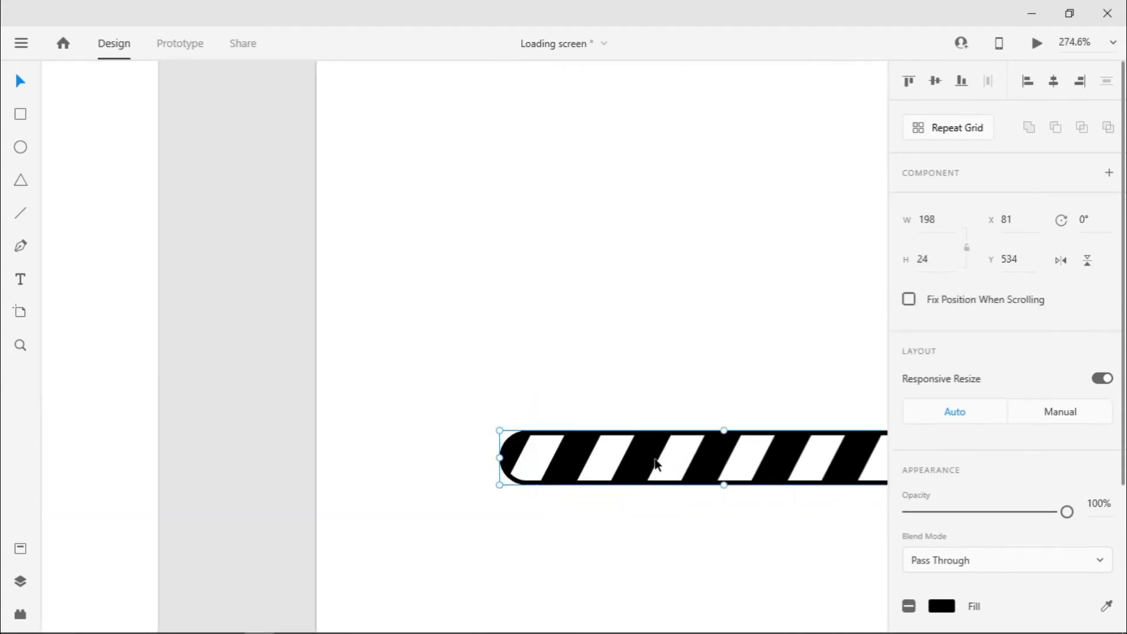
# Step: Nudge the masked stripe group on Android Mobile – 4 left to X -169
pyautogui.moveTo(655, 459); pyautogui.dragTo(654, 462)
pyautogui.click(633, 503)
pyautogui.press('Left')
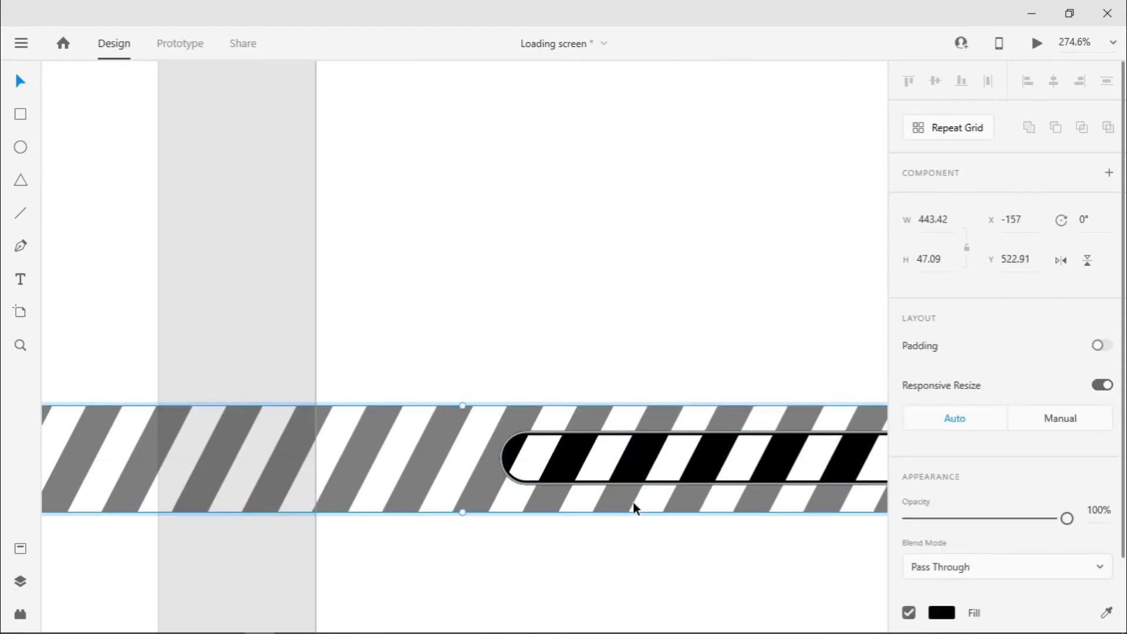
pyautogui.press('Left')
pyautogui.press('Left')
pyautogui.press('Left')
pyautogui.press('Left')
pyautogui.press('Left')
pyautogui.press('Left')
pyautogui.press('Left')
pyautogui.press('Left')
pyautogui.press('Left')
pyautogui.press('Left')
pyautogui.press('Left')
pyautogui.press('Left')
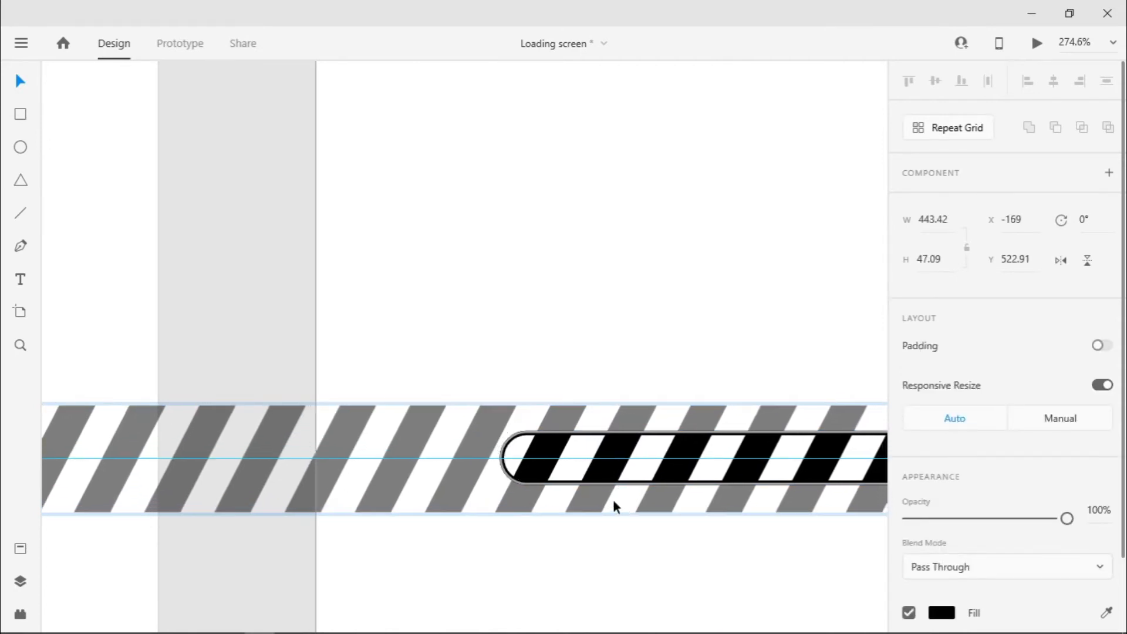
# Step: Place a vertical guide at the bar's left edge on Android Mobile – 4 and nudge the stripes slightly right against it
pyautogui.doubleClick(508, 497)
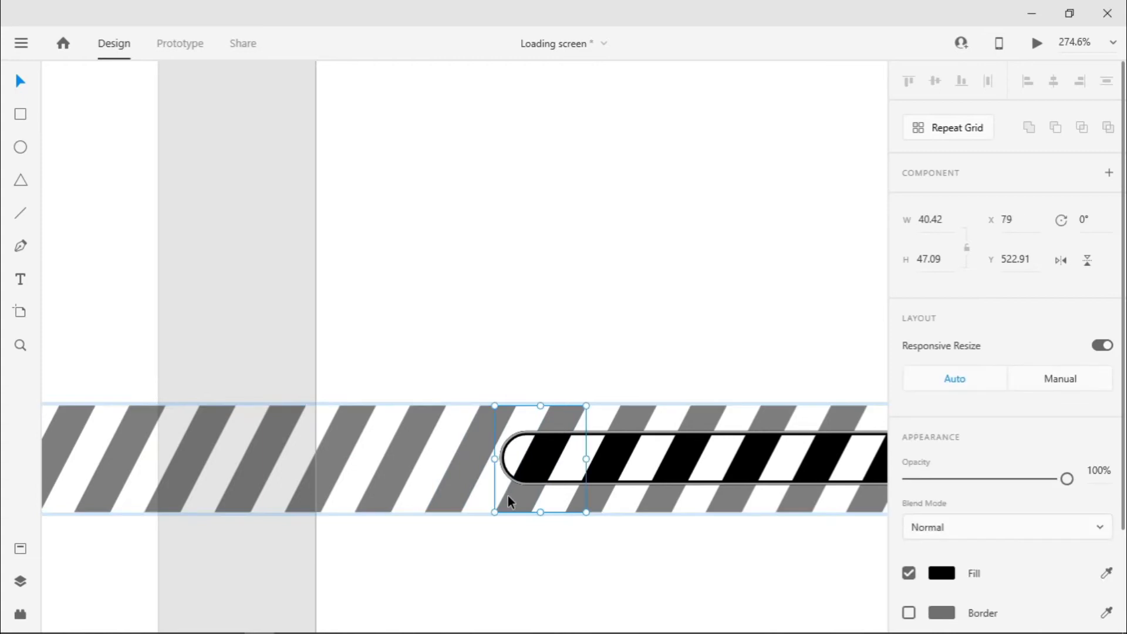
pyautogui.click(377, 538)
pyautogui.doubleClick(528, 460)
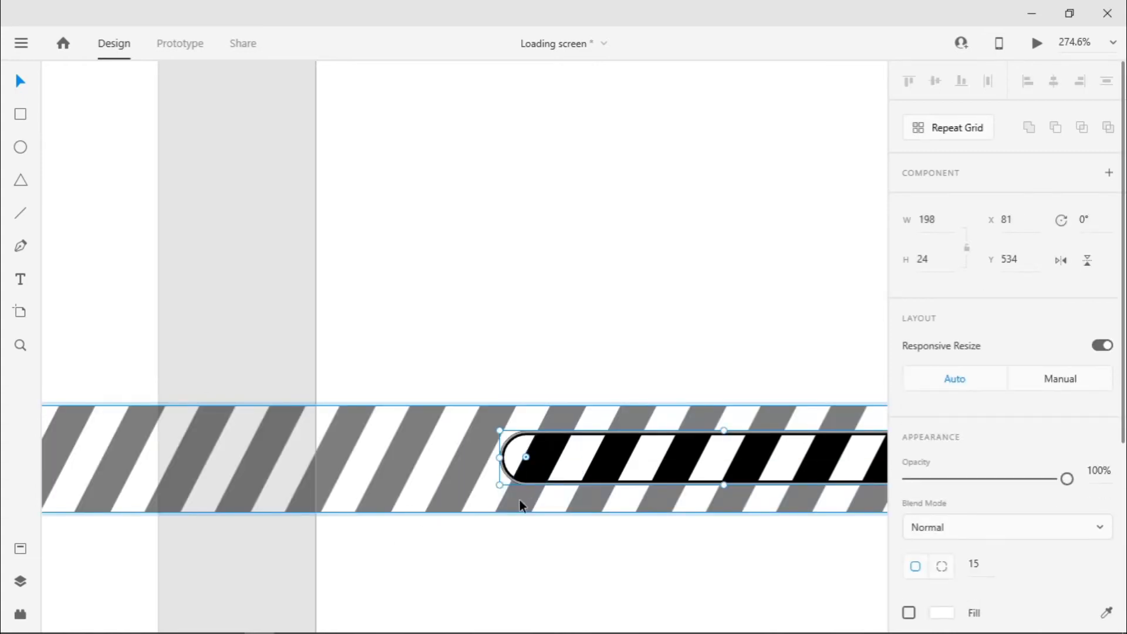
pyautogui.moveTo(316, 365); pyautogui.dragTo(500, 390)
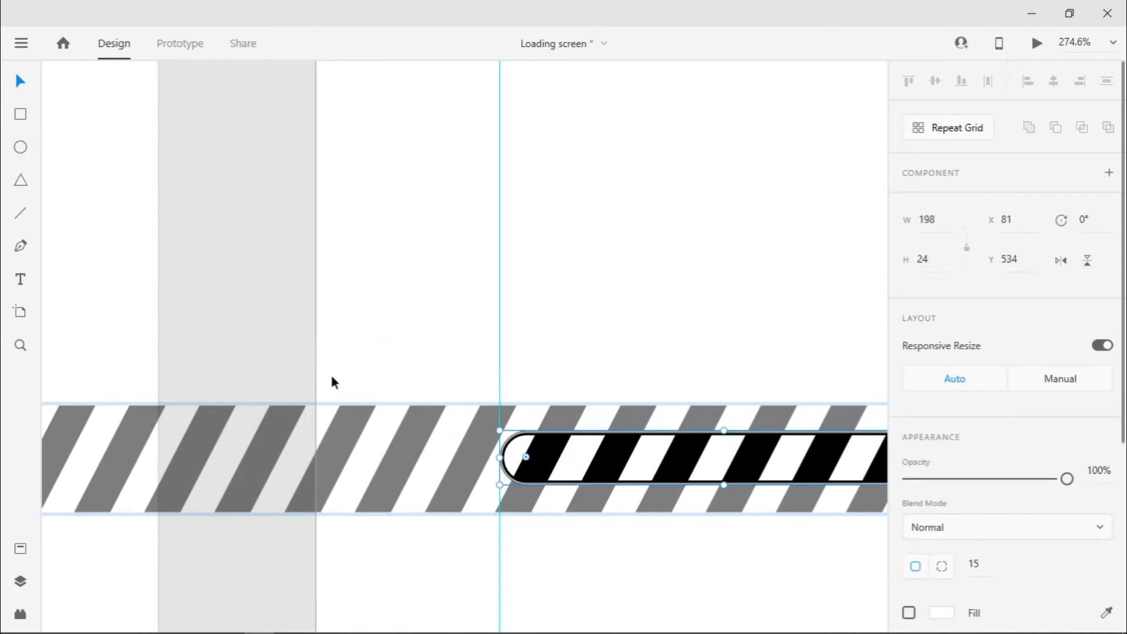
pyautogui.click(305, 492)
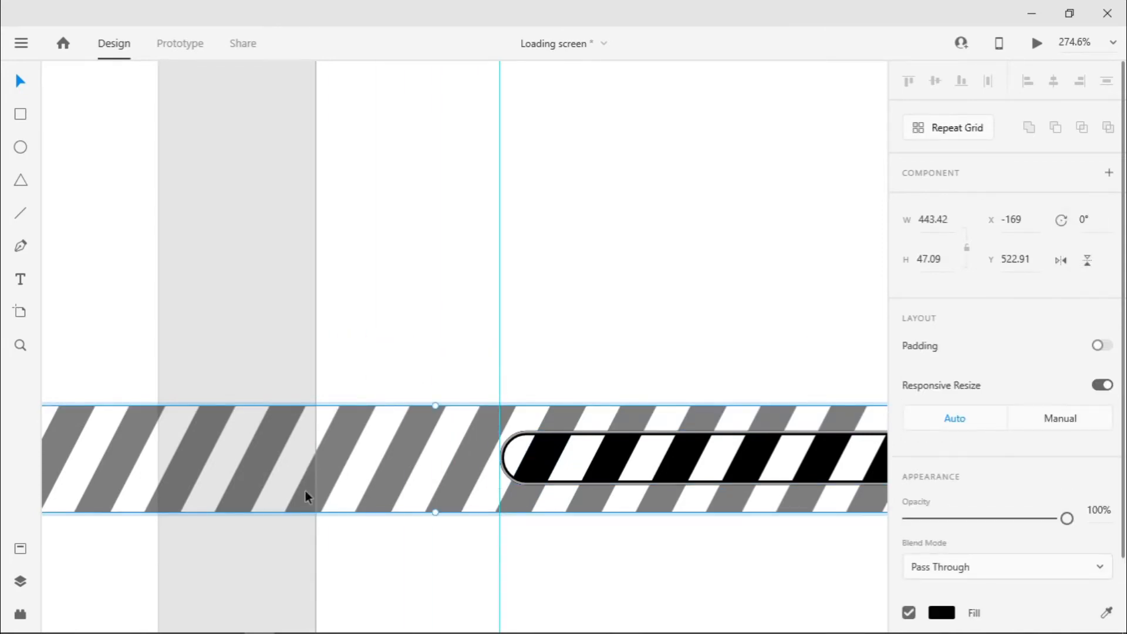
pyautogui.click(354, 564)
pyautogui.click(527, 476)
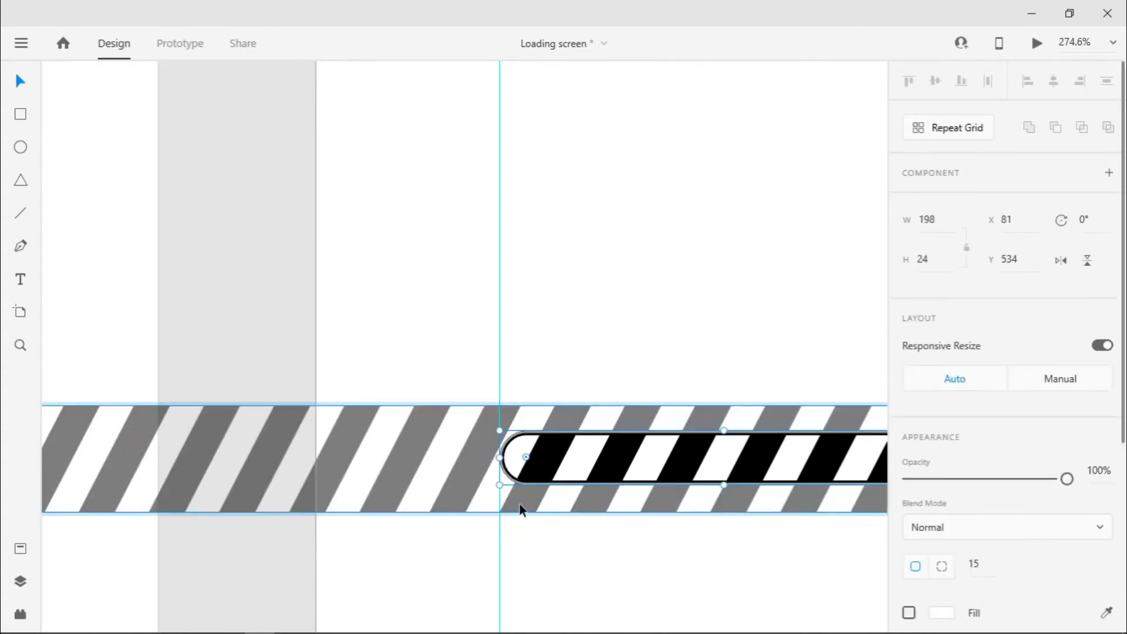
# Step: Remove the vertical guide from Android Mobile – 4
pyautogui.click(519, 503)
pyautogui.press('Delete')
pyautogui.scroll(-3, 503, 541)
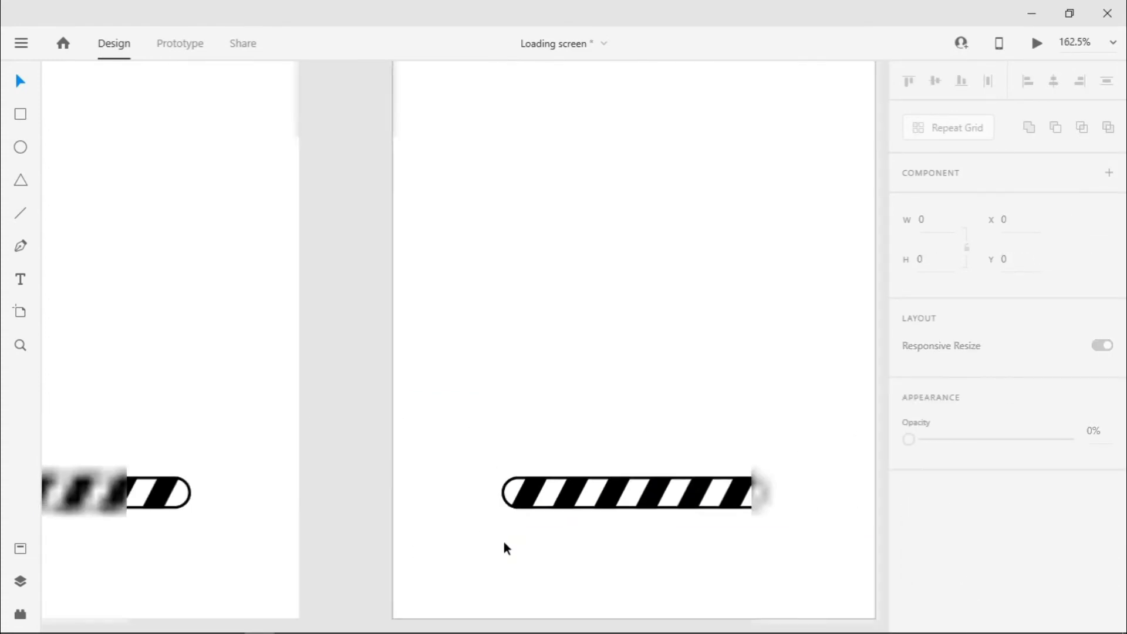
pyautogui.scroll(-3, 504, 548)
pyautogui.moveTo(502, 474); pyautogui.dragTo(431, 469)
pyautogui.scroll(-2, 520, 406)
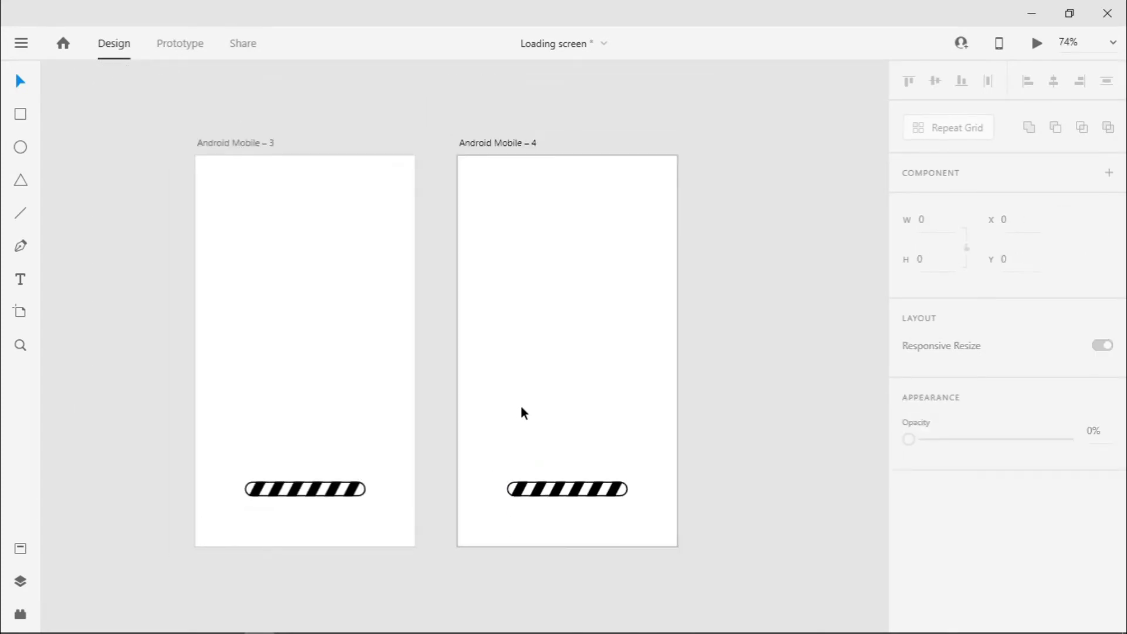
# Step: Link Android Mobile – 3 to Android Mobile – 4 in the prototype with a Time trigger and an Auto-Animate action
pyautogui.click(180, 55)
pyautogui.click(321, 350)
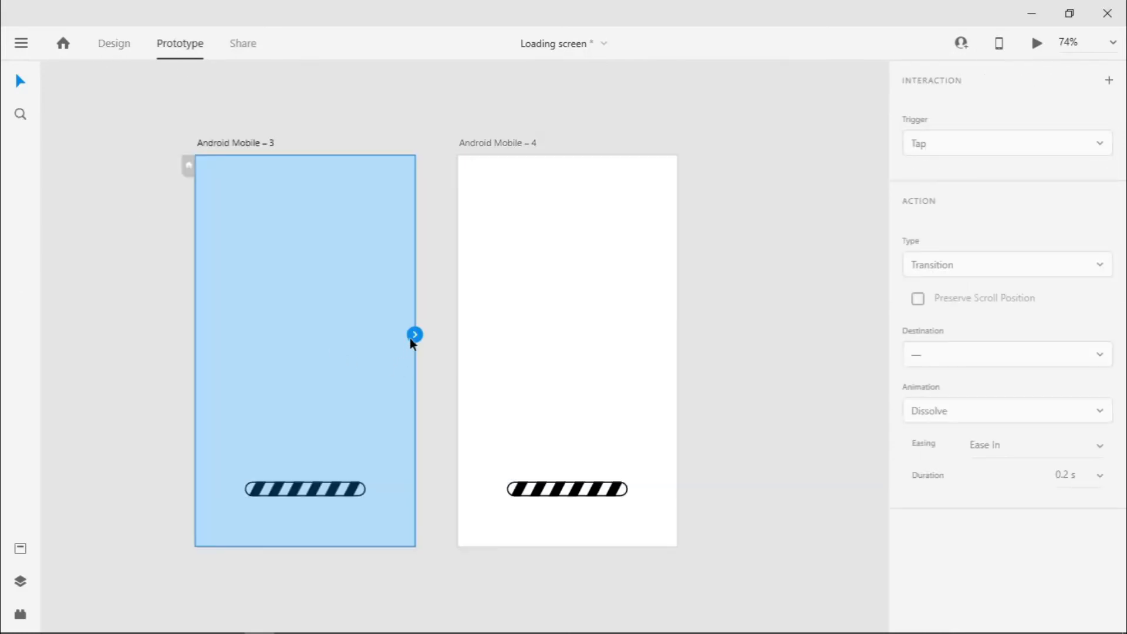
pyautogui.moveTo(410, 337); pyautogui.dragTo(587, 419)
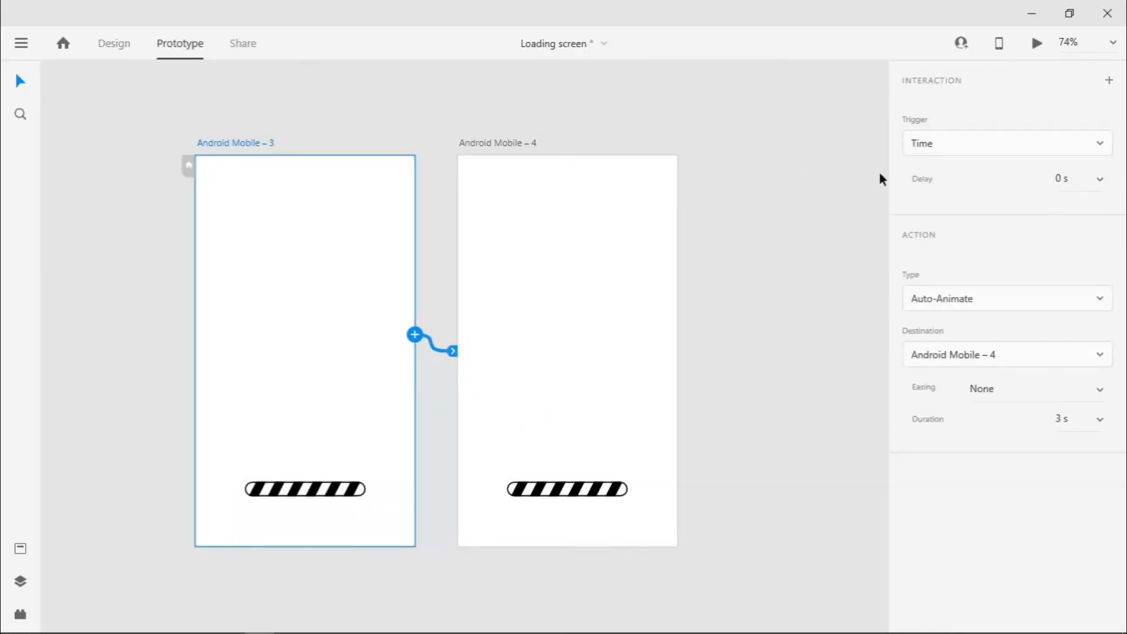
pyautogui.click(919, 144)
pyautogui.click(920, 143)
pyautogui.click(977, 303)
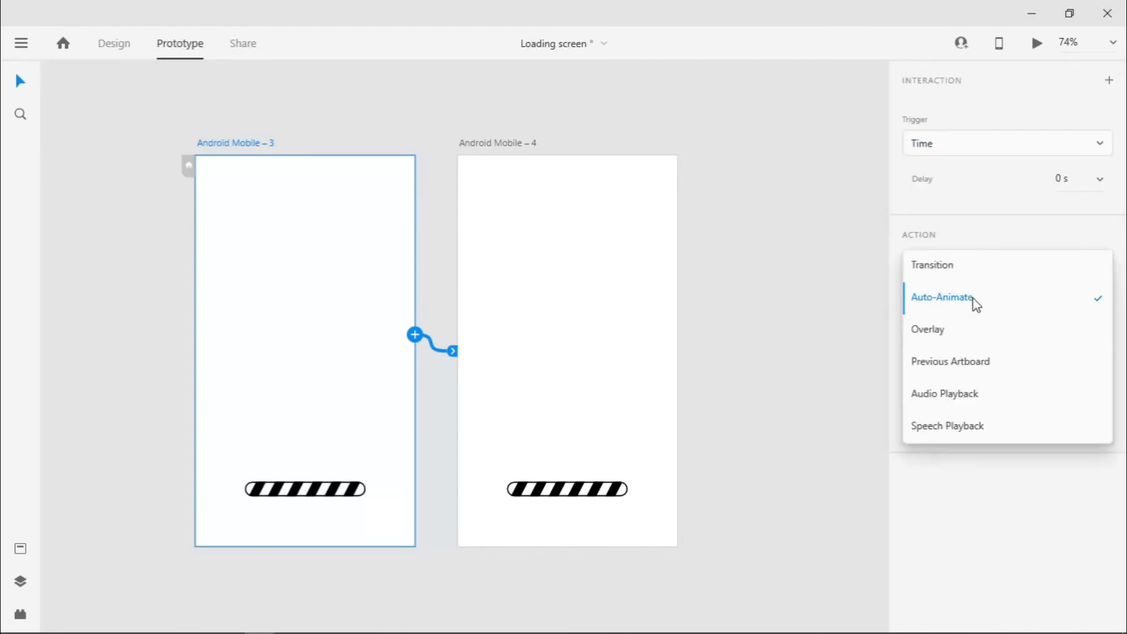
pyautogui.click(966, 306)
# Step: Give the link from Android Mobile – 3 a 0 s delay, easing None and a 3 s duration
pyautogui.click(1064, 171)
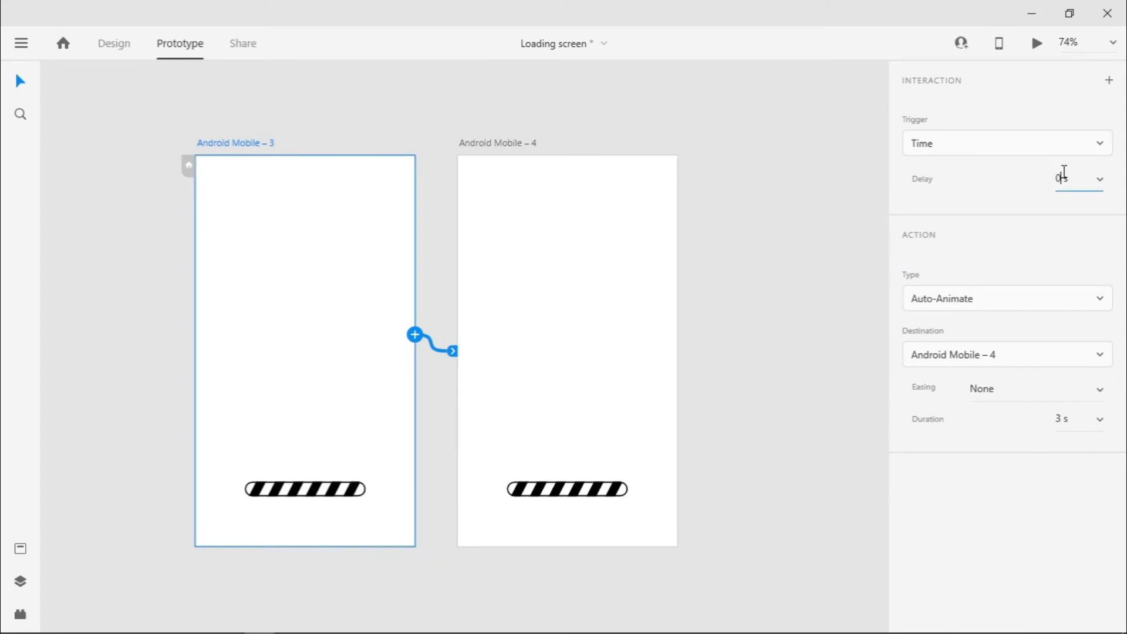
pyautogui.click(1100, 392)
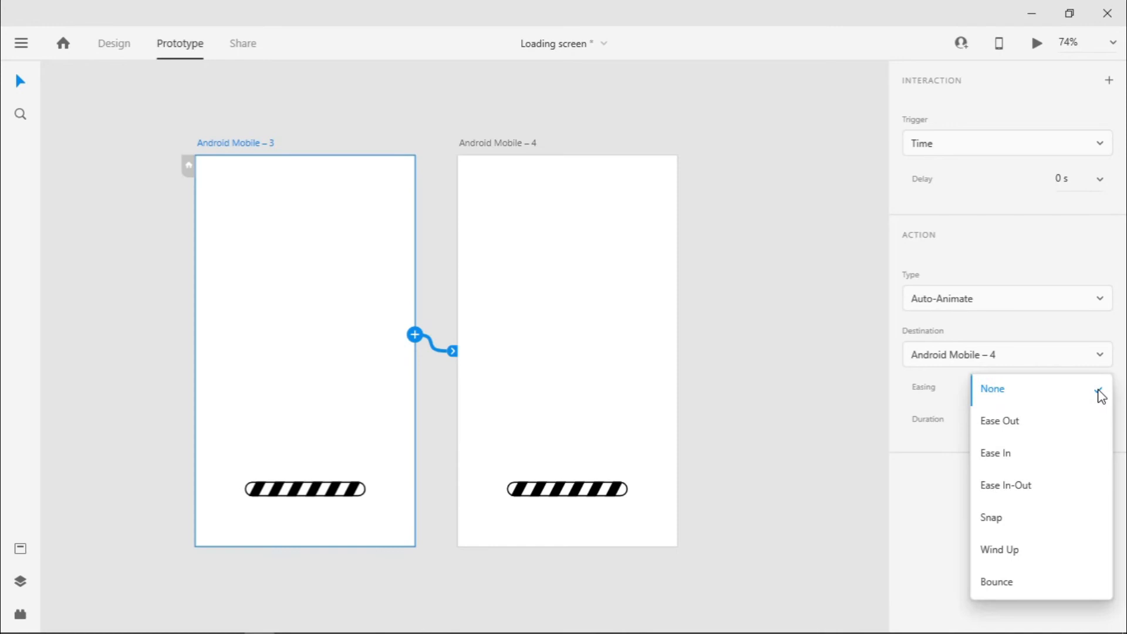
pyautogui.click(1070, 401)
pyautogui.click(1064, 421)
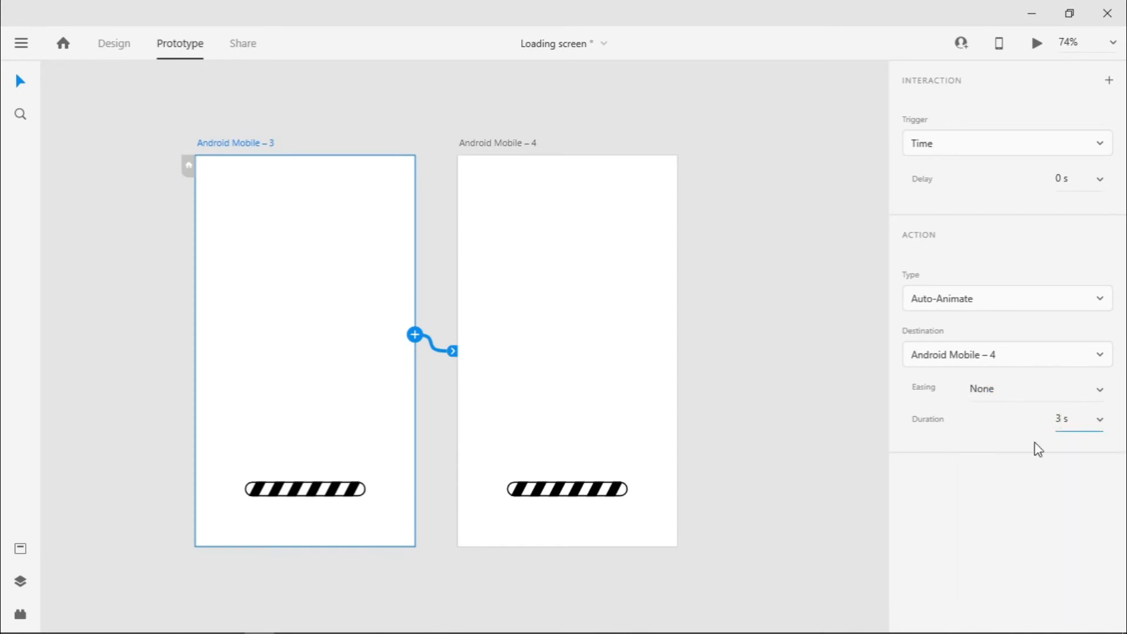
# Step: Link Android Mobile – 4 back to Android Mobile – 3 with a timed Auto-Animate and set its duration to 0 s
pyautogui.click(608, 343)
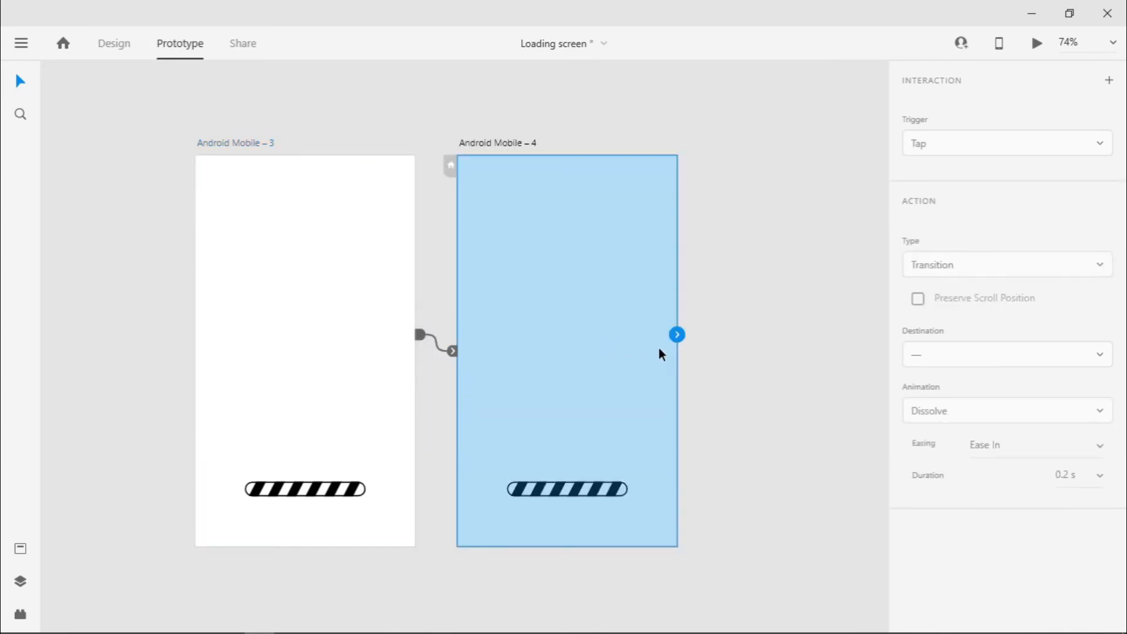
pyautogui.moveTo(676, 334); pyautogui.dragTo(297, 271)
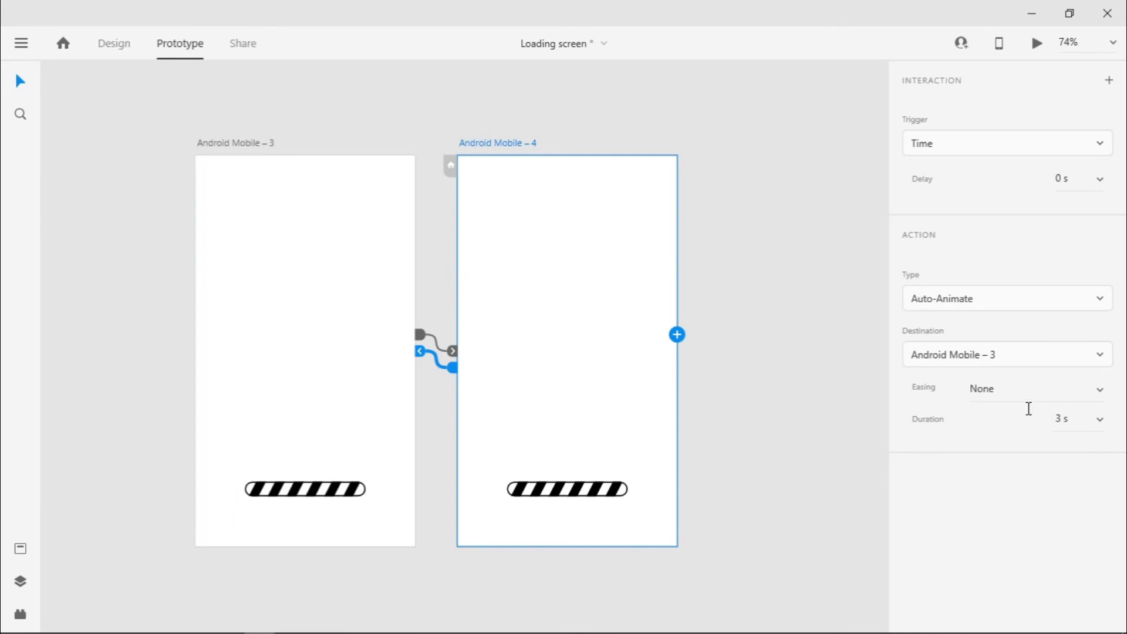
pyautogui.click(1062, 421)
pyautogui.click(1063, 421)
pyautogui.press('Return')
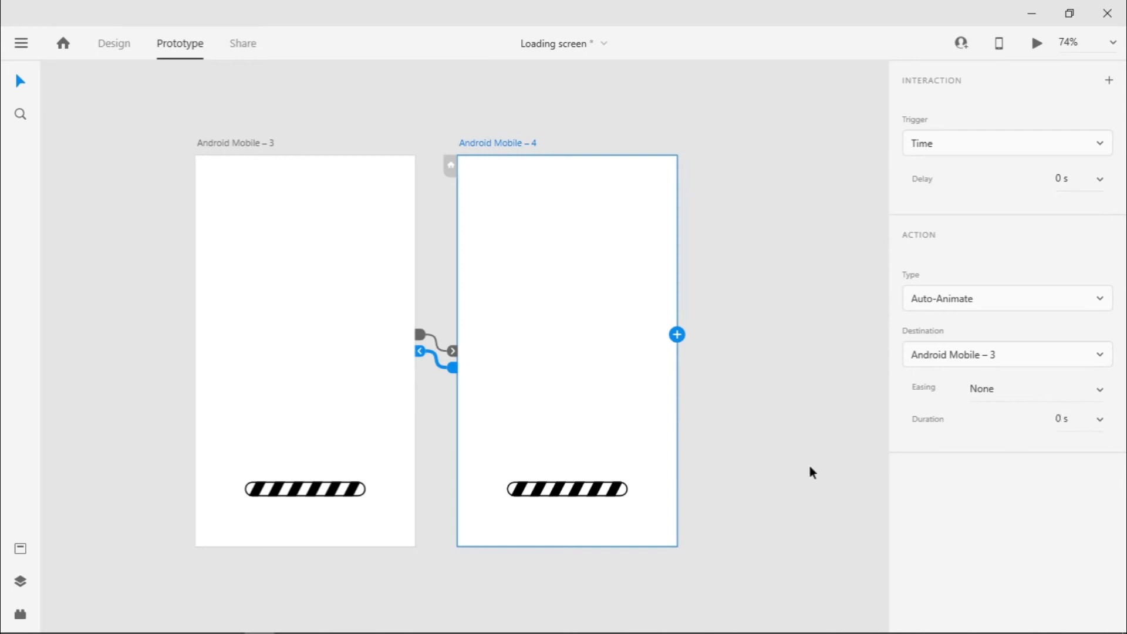
# Step: Preview the looping stripe animation, close the preview and clear the artboard selection
pyautogui.click(1035, 47)
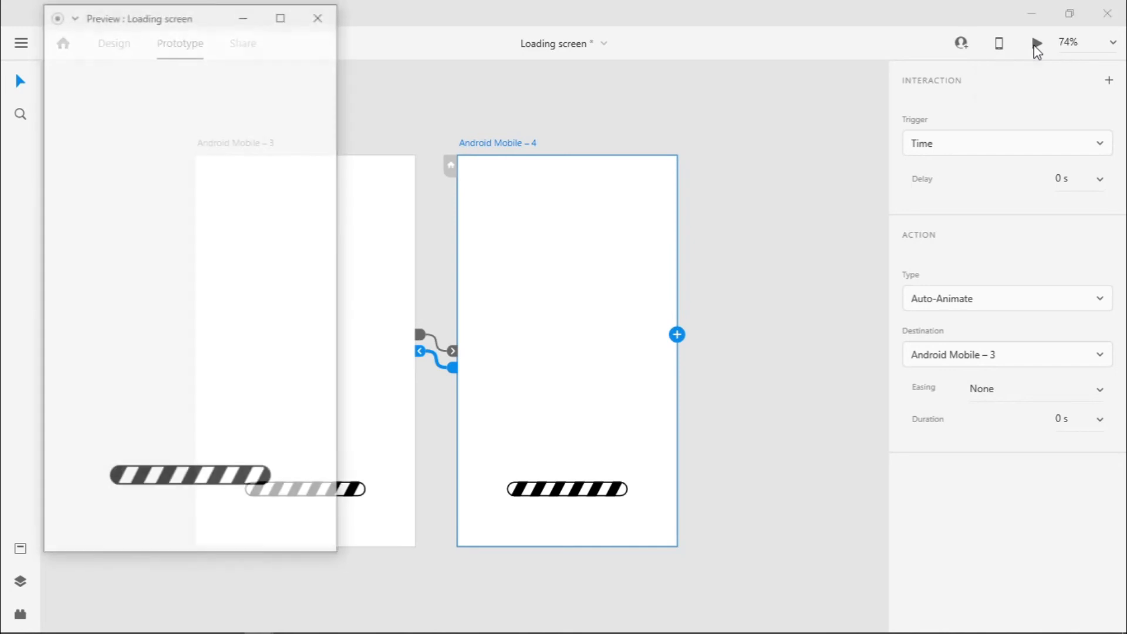
pyautogui.moveTo(188, 22); pyautogui.dragTo(349, 56)
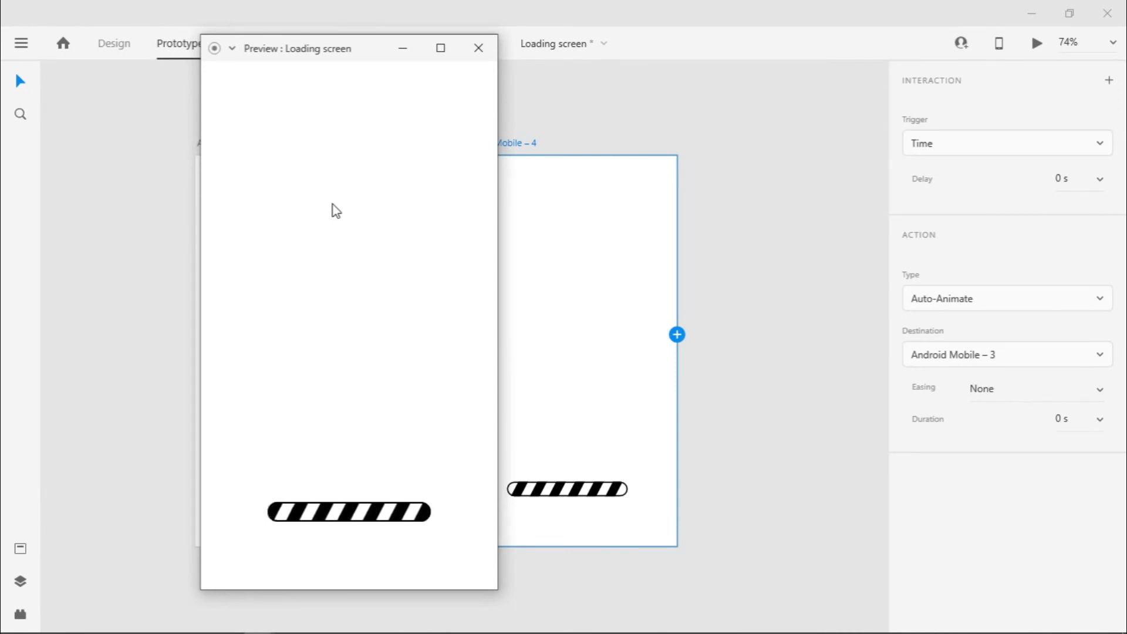
pyautogui.click(474, 47)
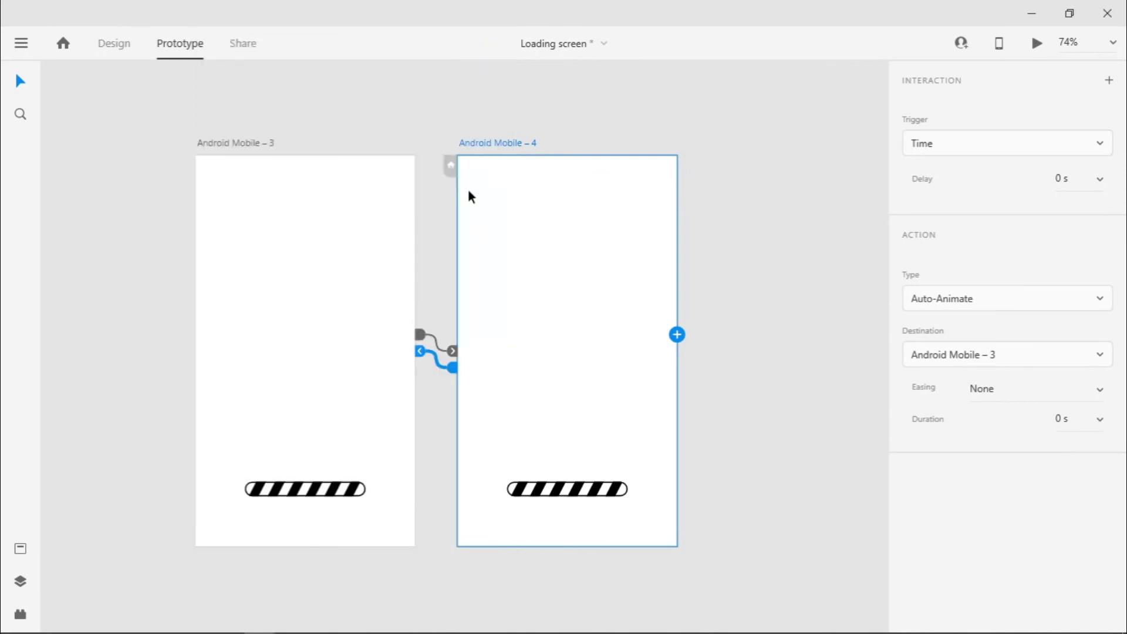
pyautogui.click(426, 402)
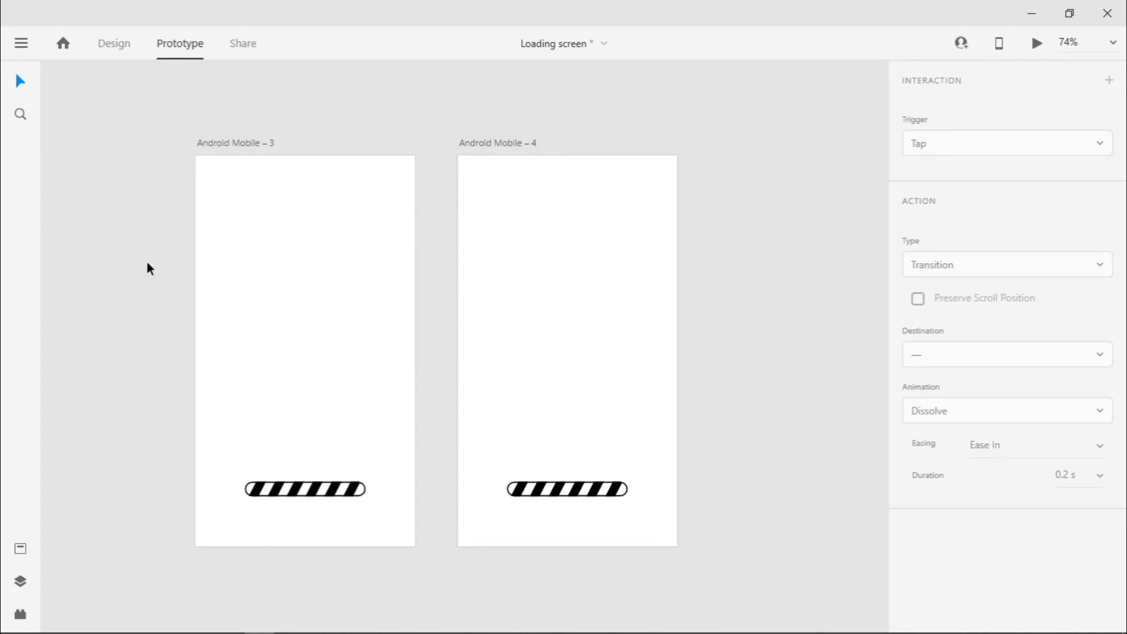
# Step: Add the text "Loading..." to Android Mobile – 3 and position it centred just above the striped bar at about Y 500
pyautogui.click(116, 59)
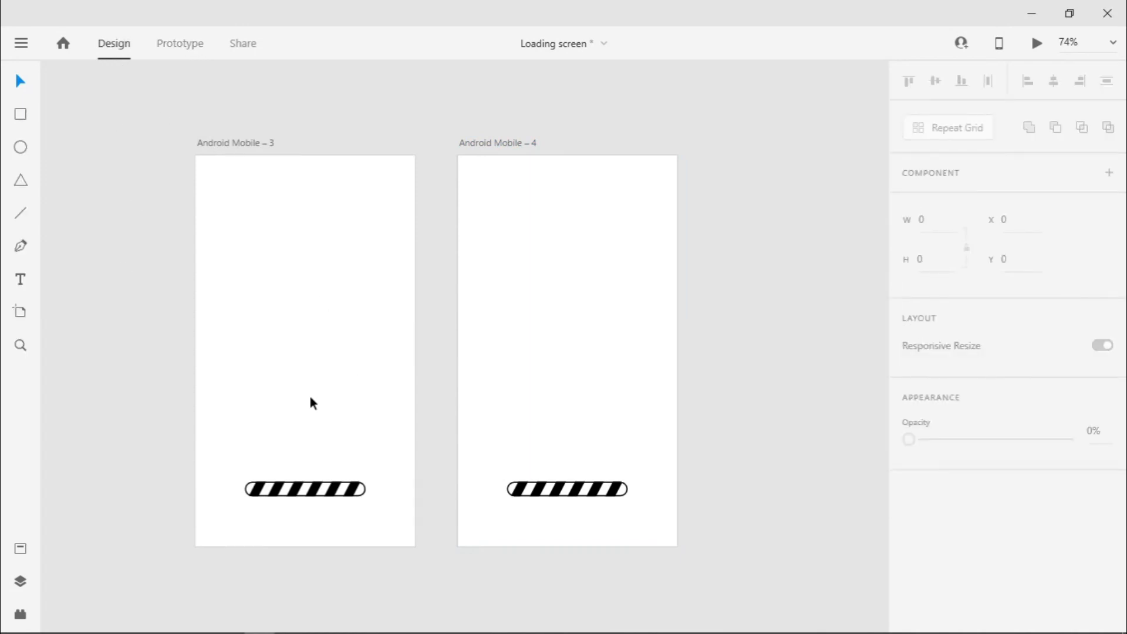
pyautogui.scroll(4, 311, 398)
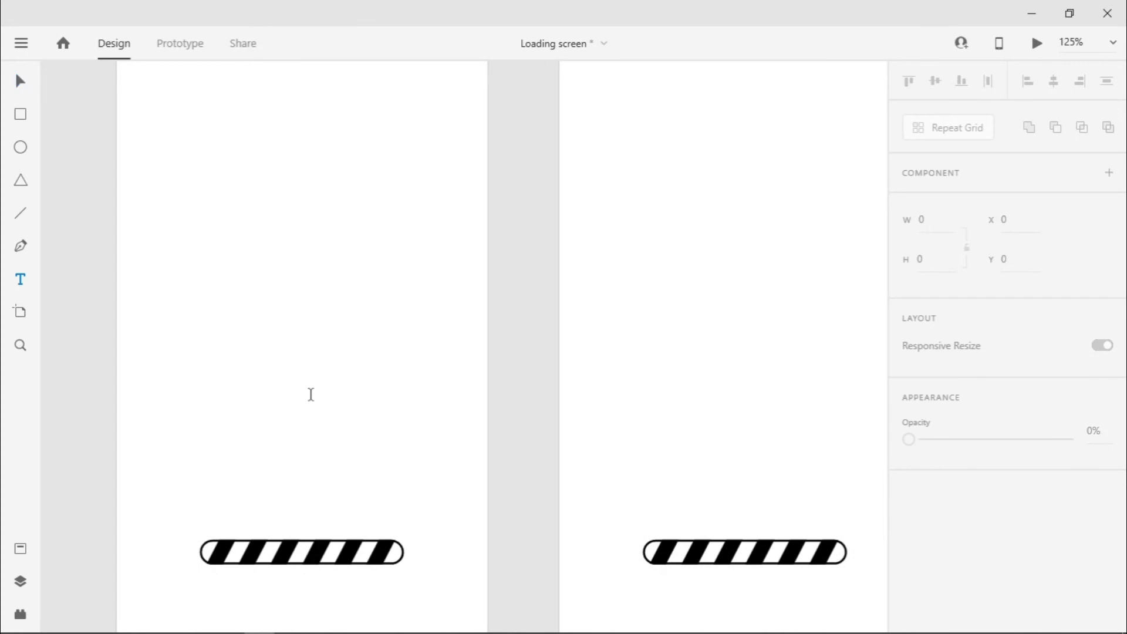
pyautogui.click(301, 420)
pyautogui.write('Loading..')
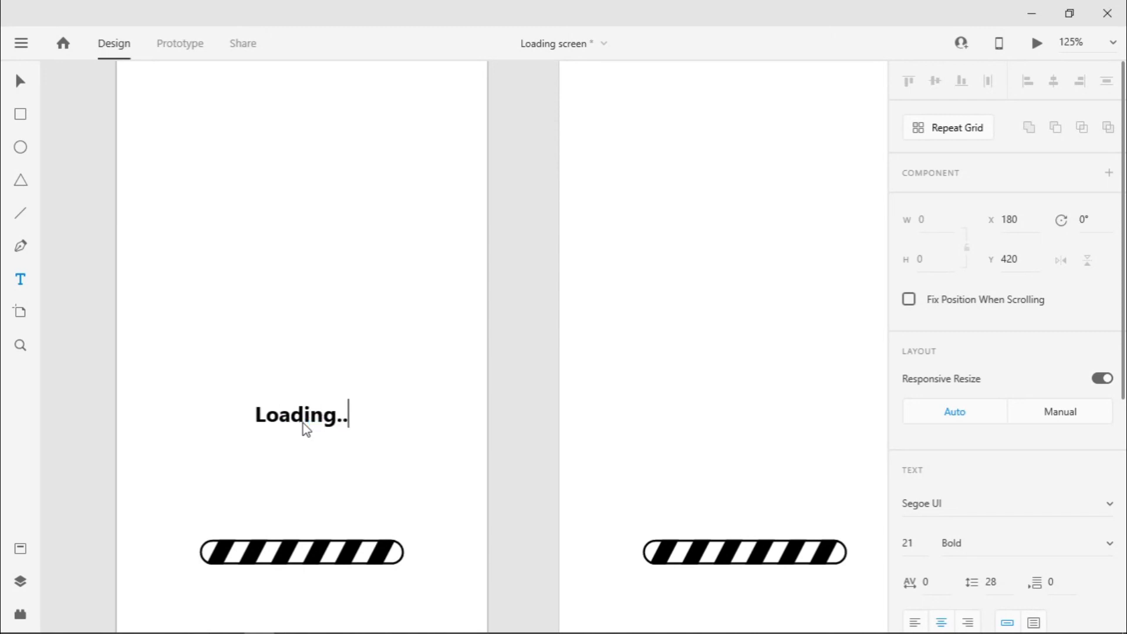
pyautogui.write('.v')
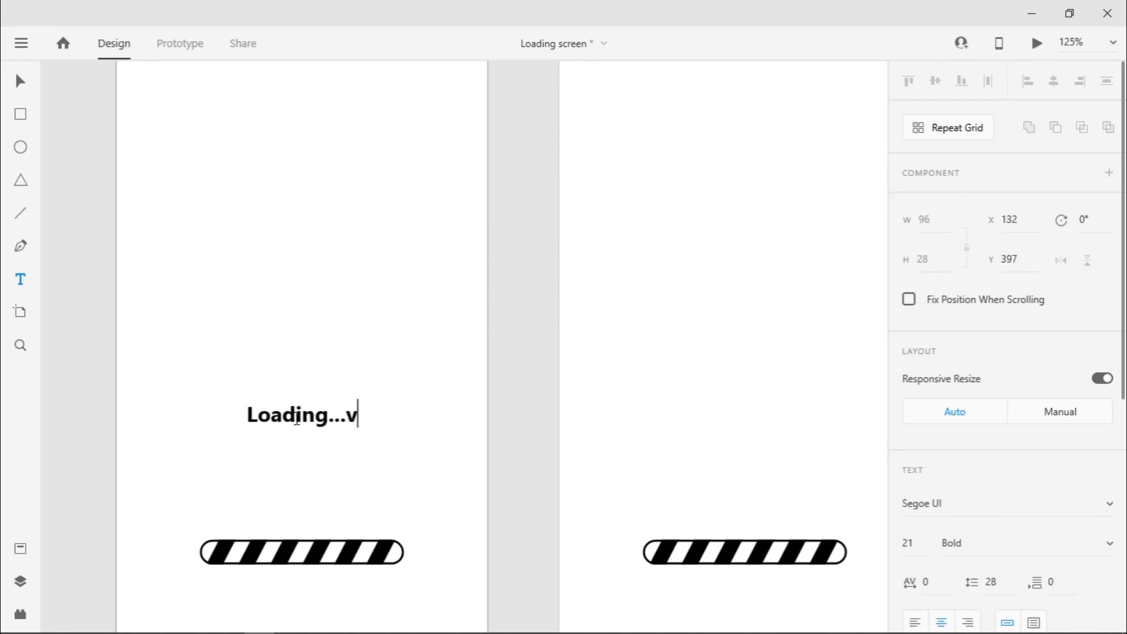
pyautogui.press('BackSpace')
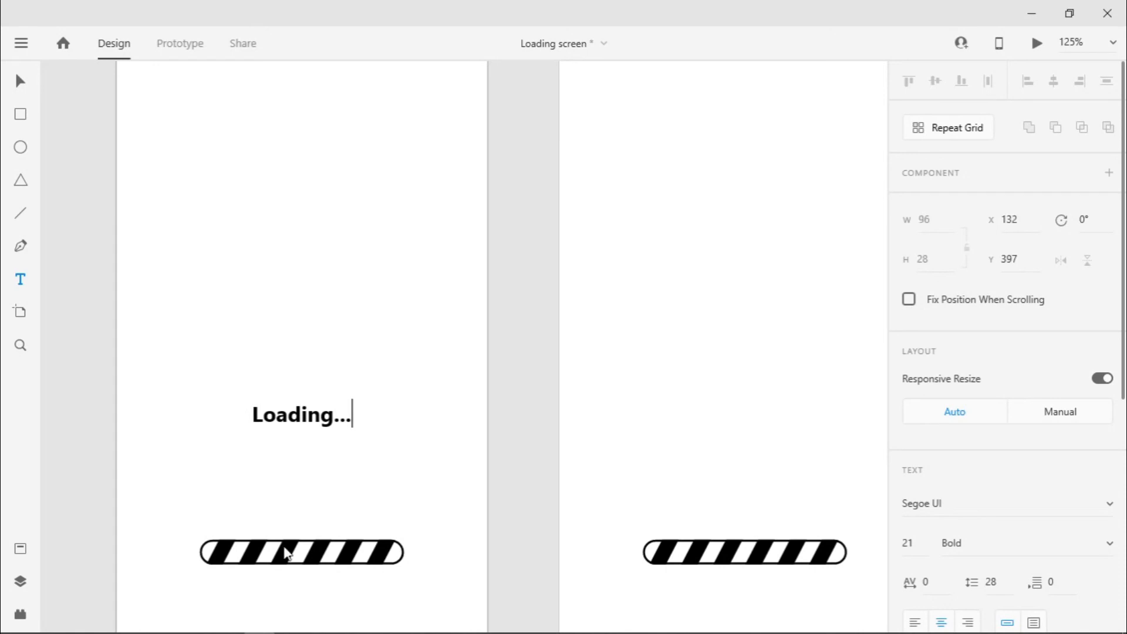
pyautogui.press('Escape')
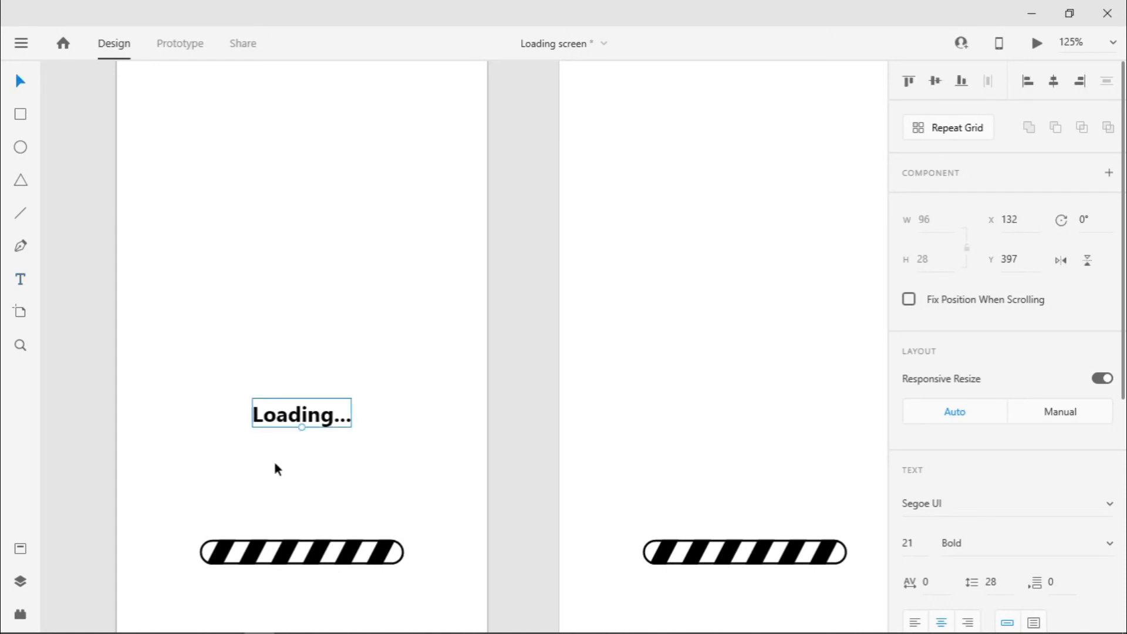
pyautogui.moveTo(299, 421); pyautogui.dragTo(298, 527)
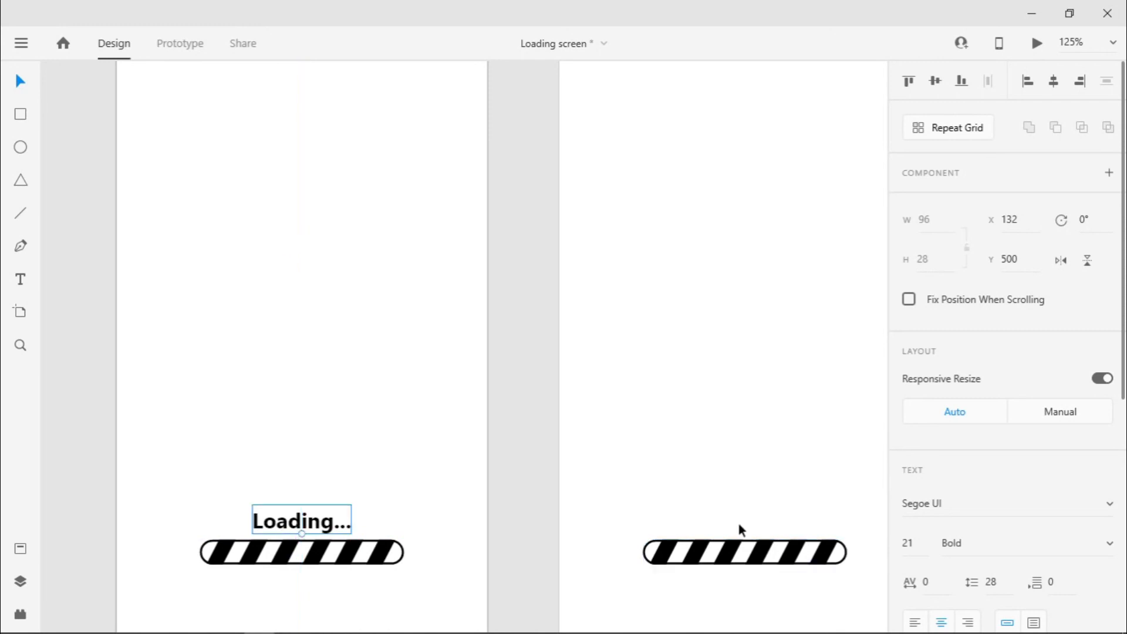
pyautogui.scroll(-6, 973, 541)
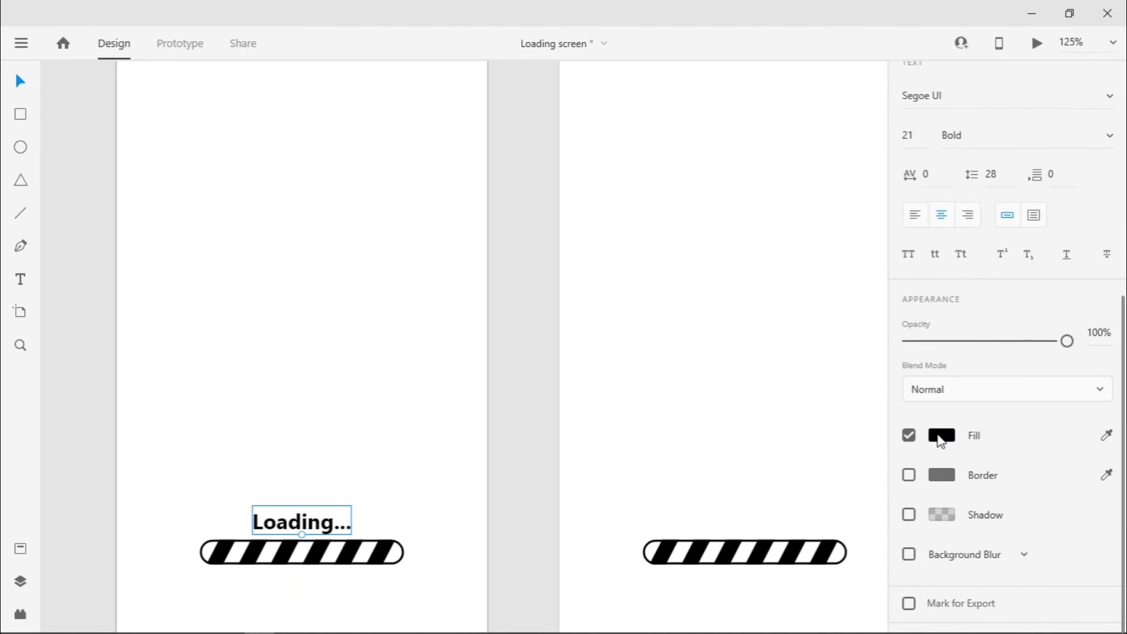
# Step: Check the "Loading..." label's fill colour and paste a copy of the label above the striped bar on Android Mobile – 4
pyautogui.click(941, 437)
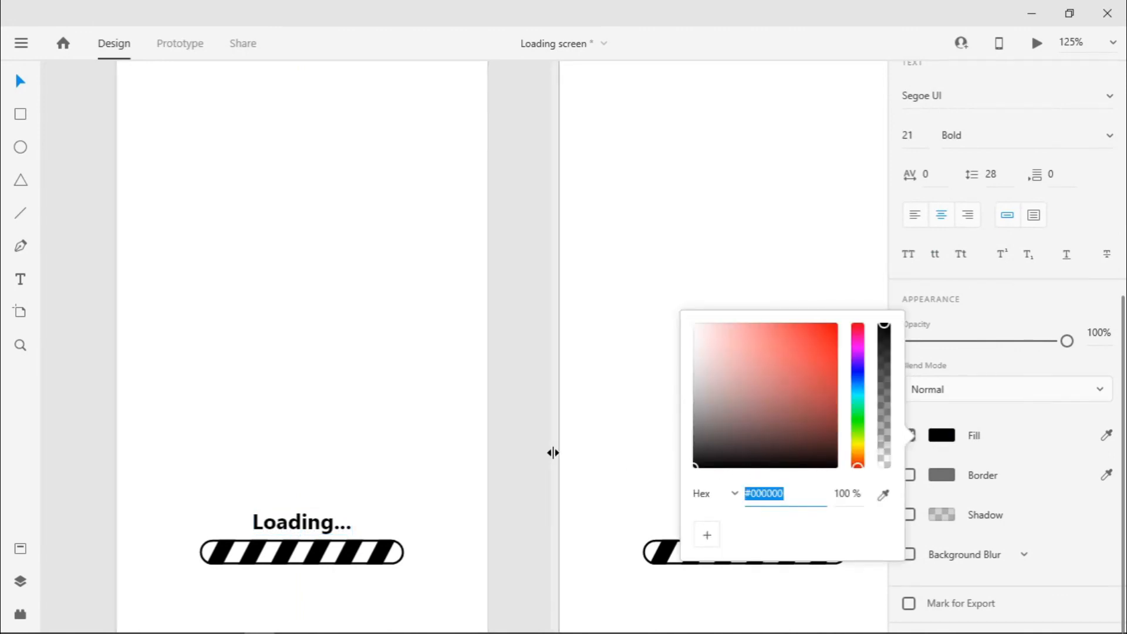
pyautogui.press('Escape')
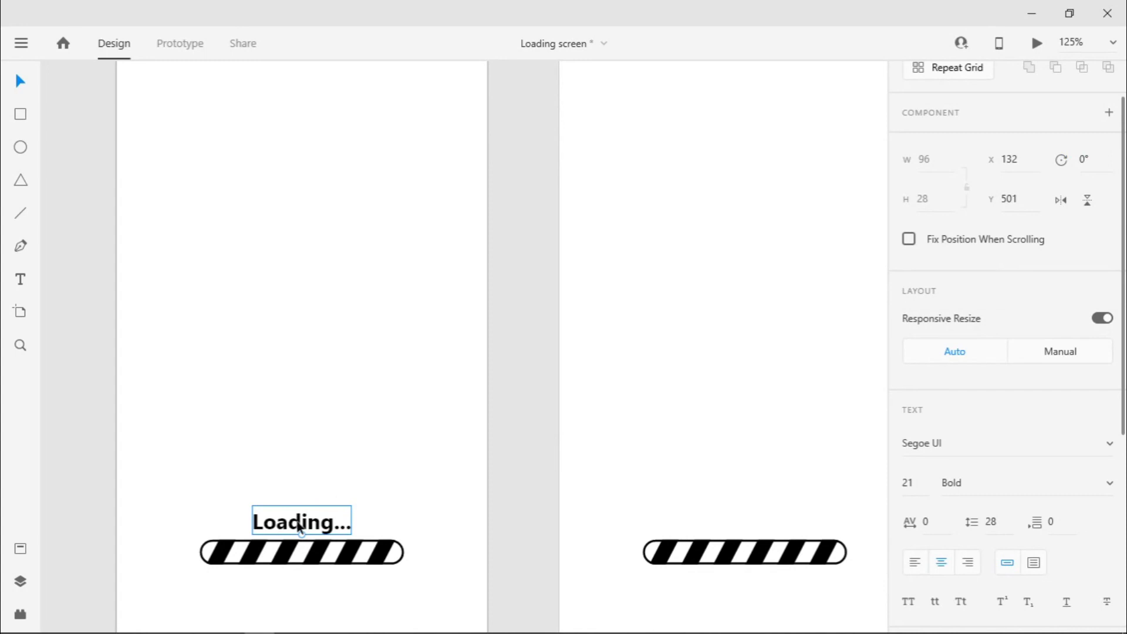
pyautogui.click(651, 440)
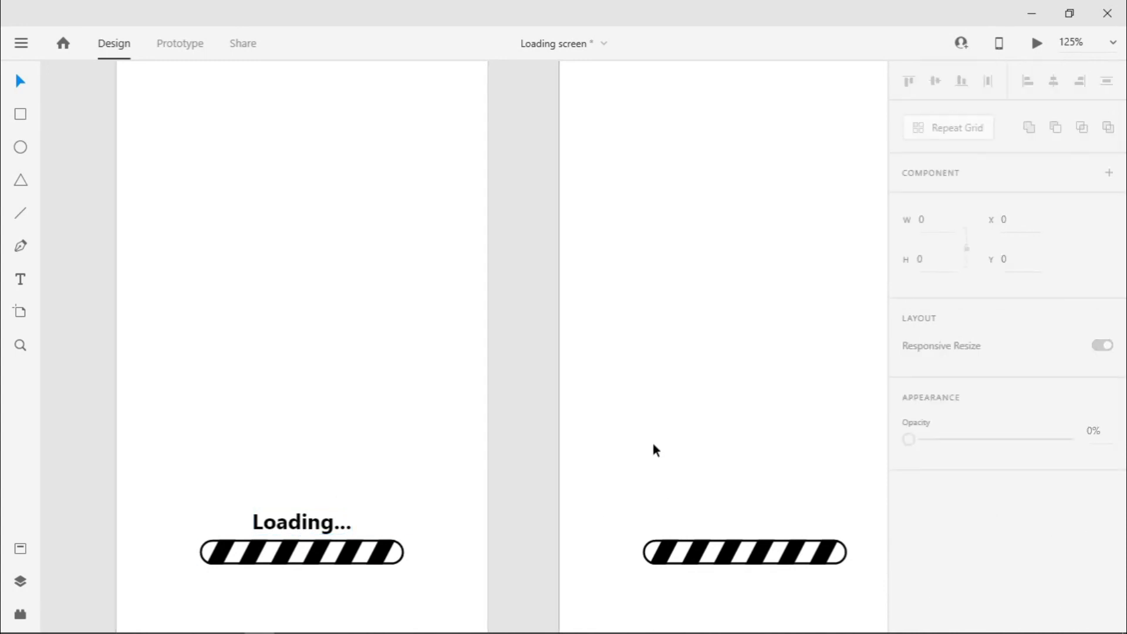
pyautogui.hotkey('ctrl', 'v')
pyautogui.click(561, 499)
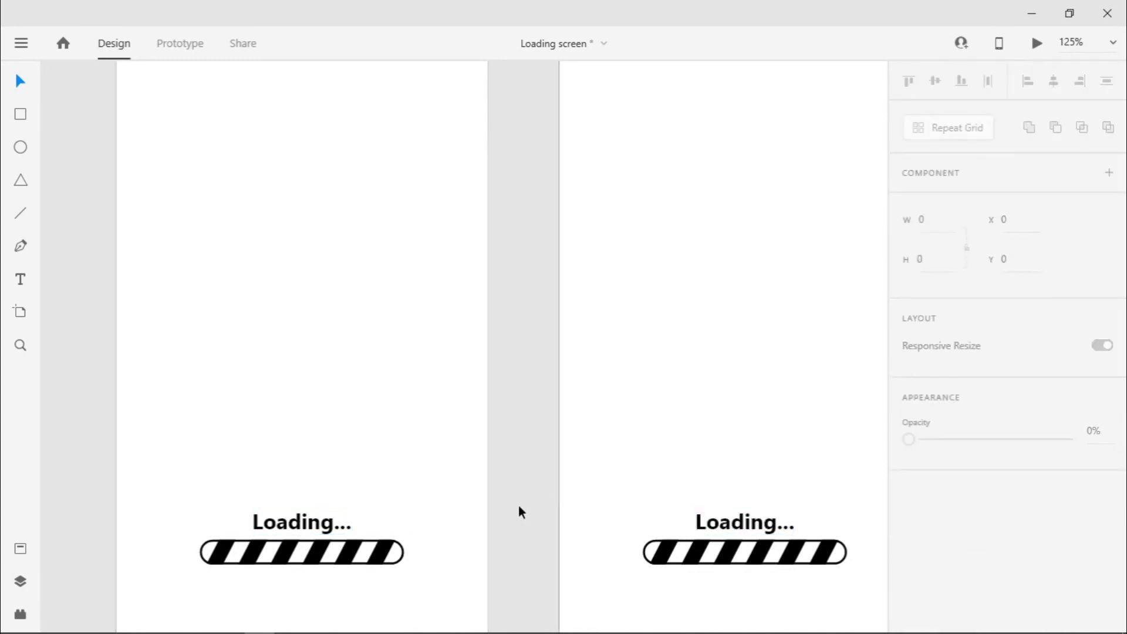
# Step: Preview the looping loading animation with the "Loading..." label on both artboards
pyautogui.scroll(-3, 518, 506)
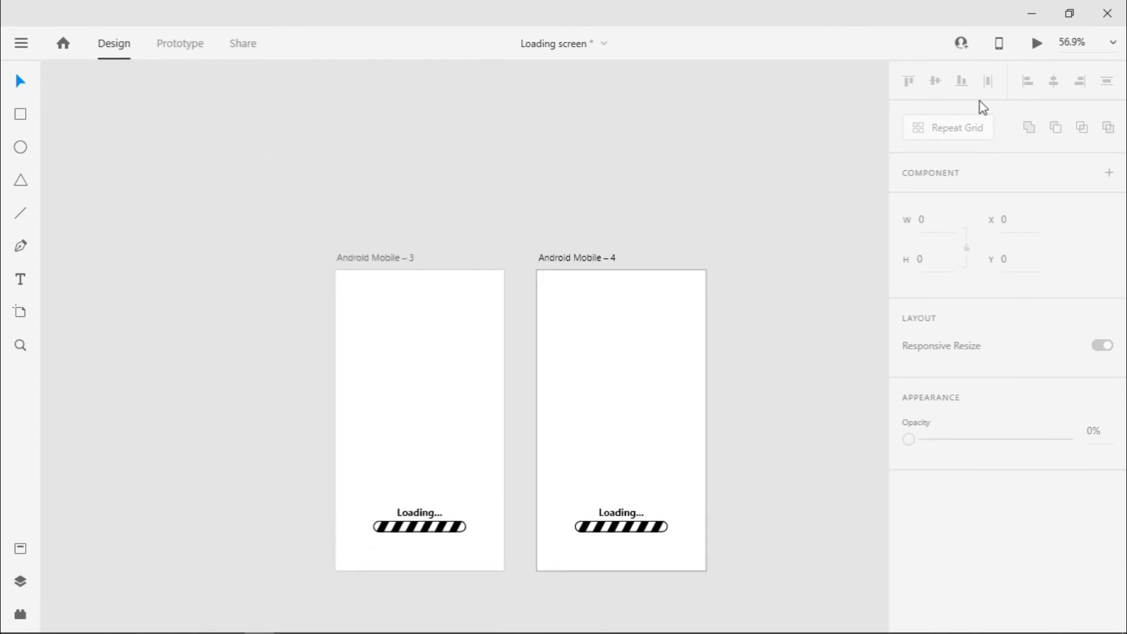
pyautogui.click(1038, 45)
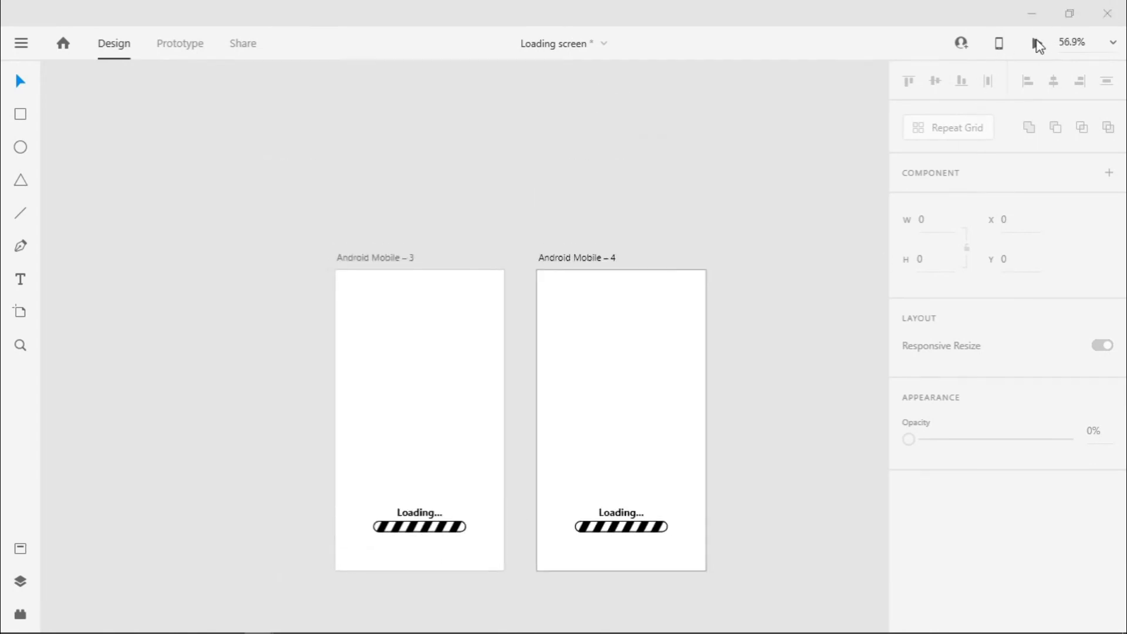